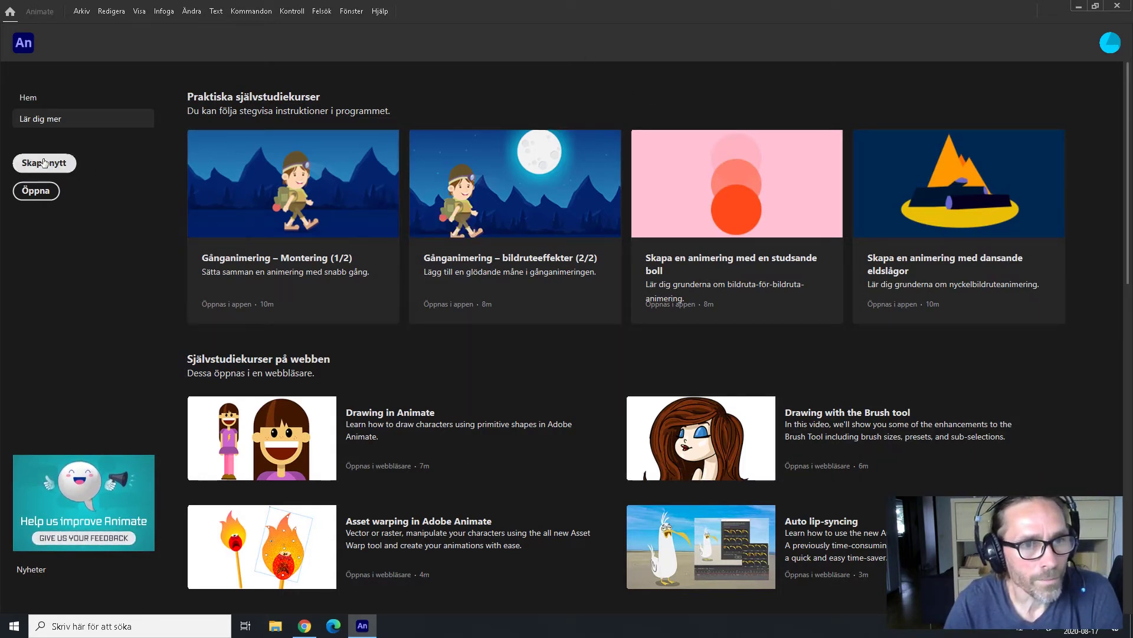
Step: Create a new Full HD character animation document, 1920 x 1080, with a frame rate of 10 and ActionScript 3.0 as the platform
{"action": "left_click", "coordinate": [64, 170]}
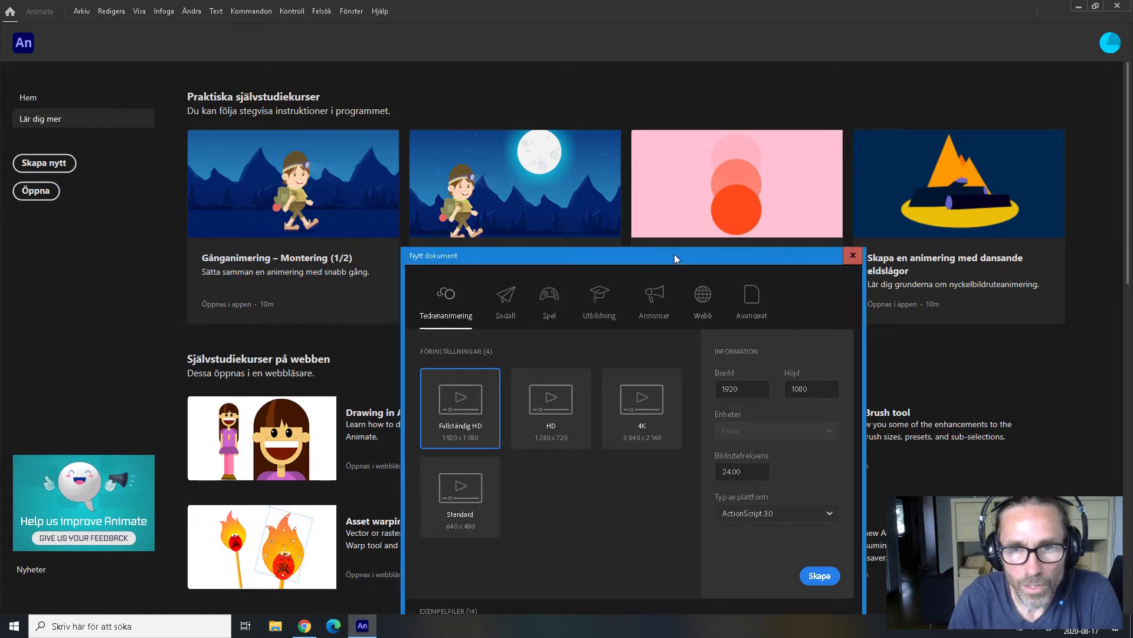
{"action": "left_click_drag", "start_coordinate": [674, 254], "coordinate": [576, 178]}
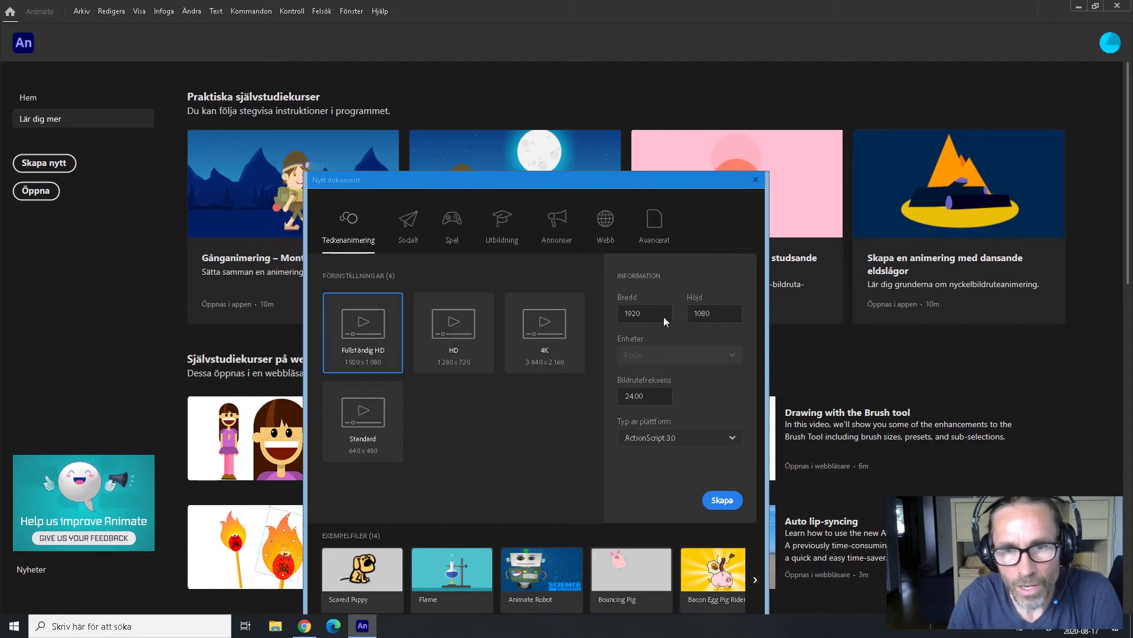
{"action": "left_click", "coordinate": [646, 314]}
{"action": "left_click", "coordinate": [707, 314]}
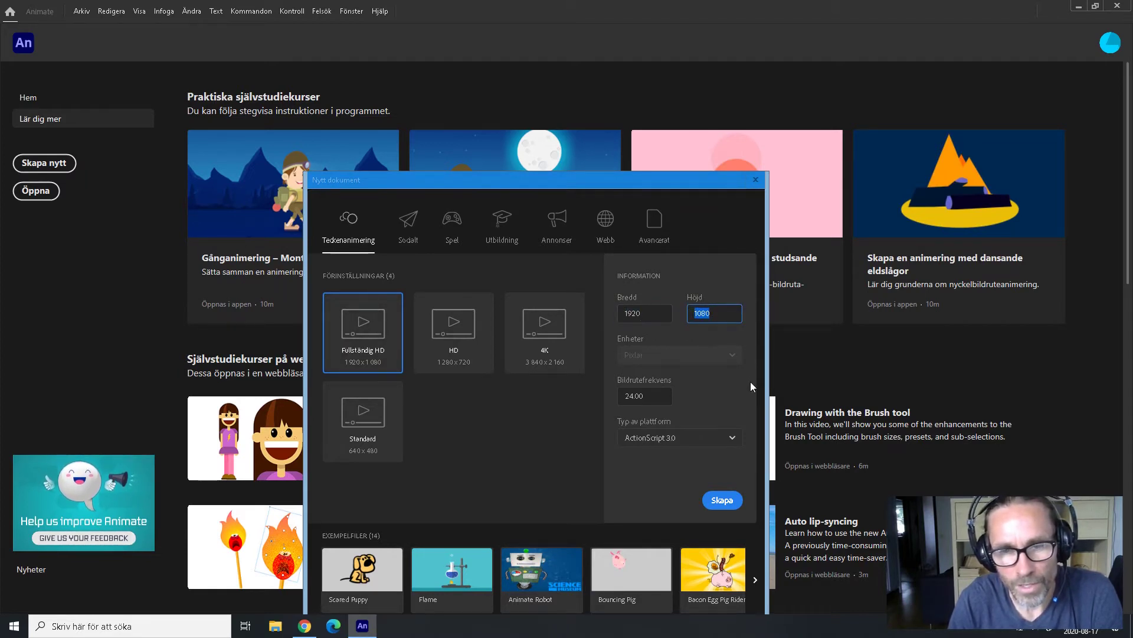
{"action": "left_click", "coordinate": [638, 395]}
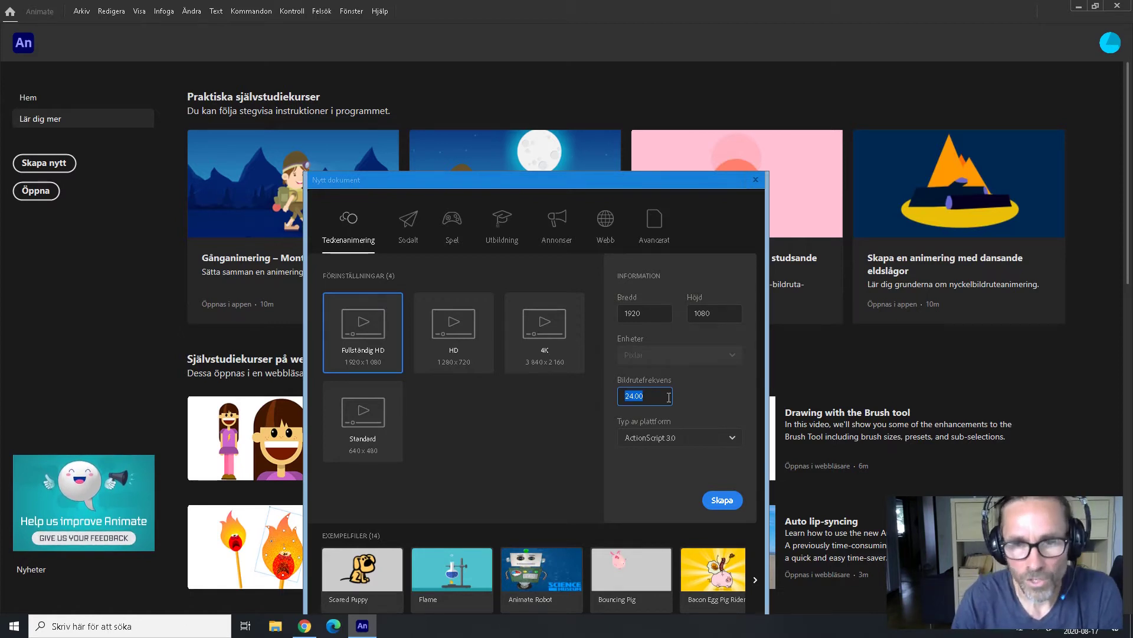
{"action": "type", "text": "10"}
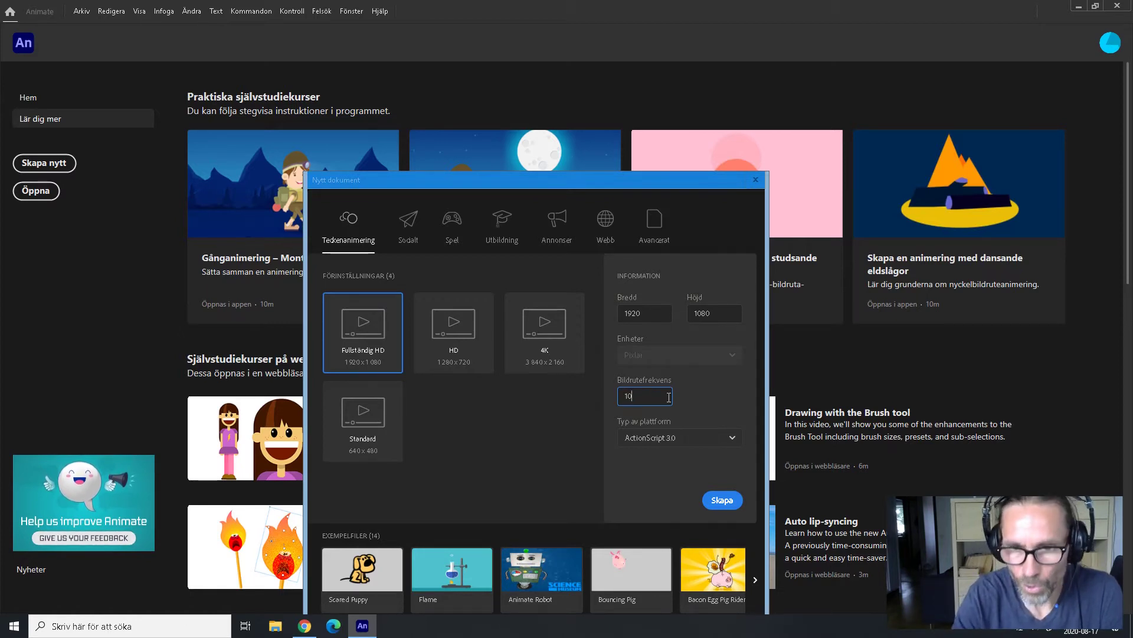
{"action": "left_click", "coordinate": [703, 392]}
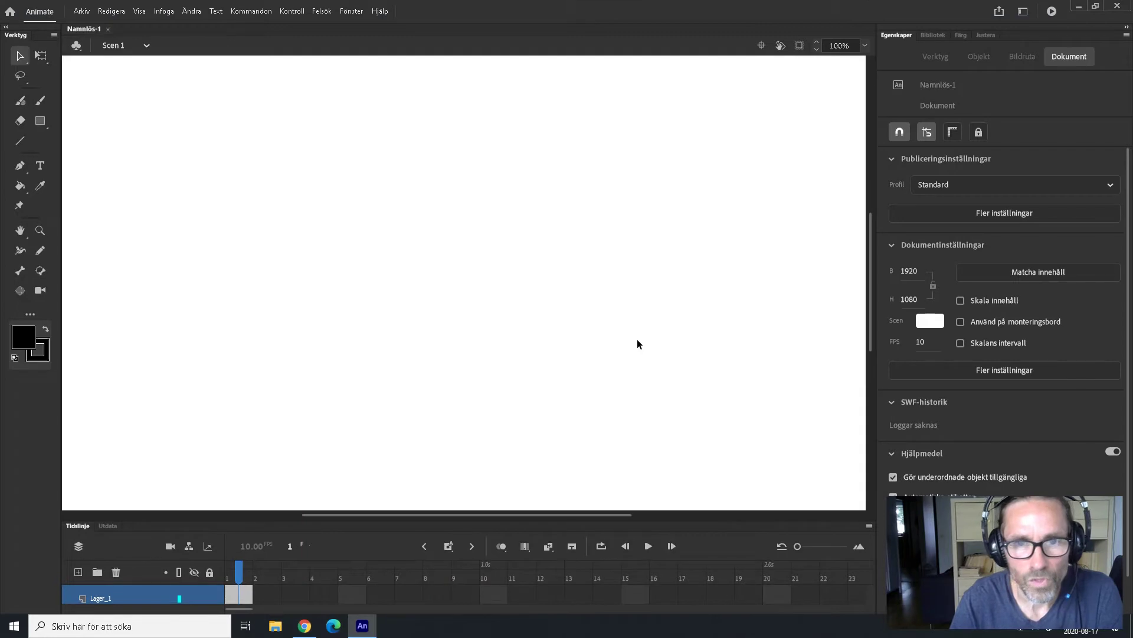
{"action": "left_click", "coordinate": [548, 444]}
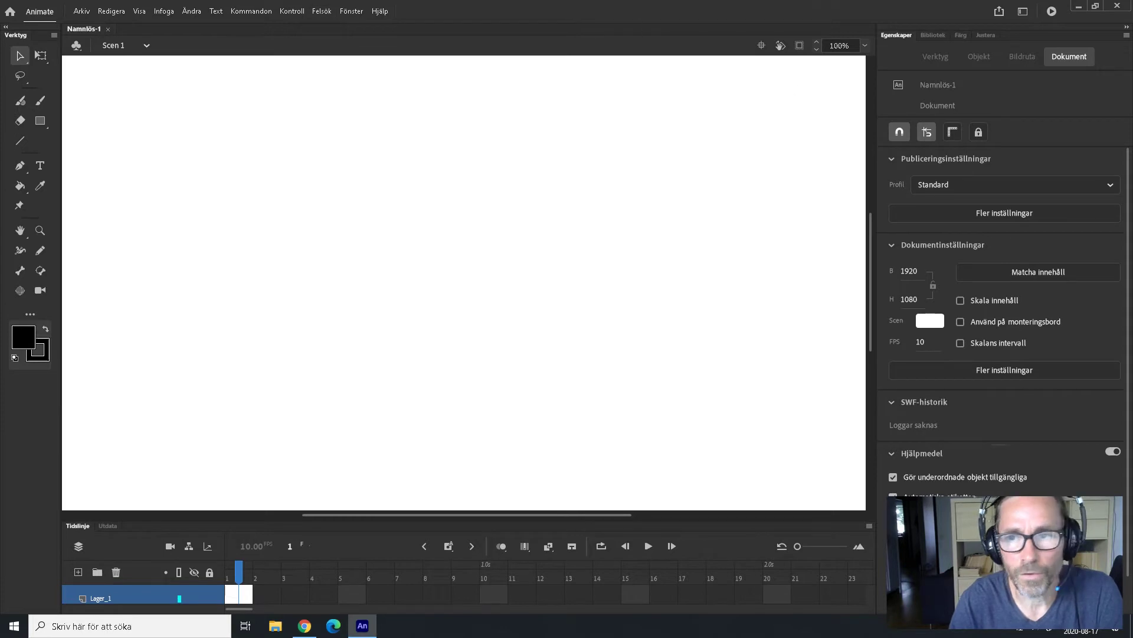
Step: Reset the Grundläggande workspace to its original layout and confirm the reset
{"action": "left_click", "coordinate": [348, 13]}
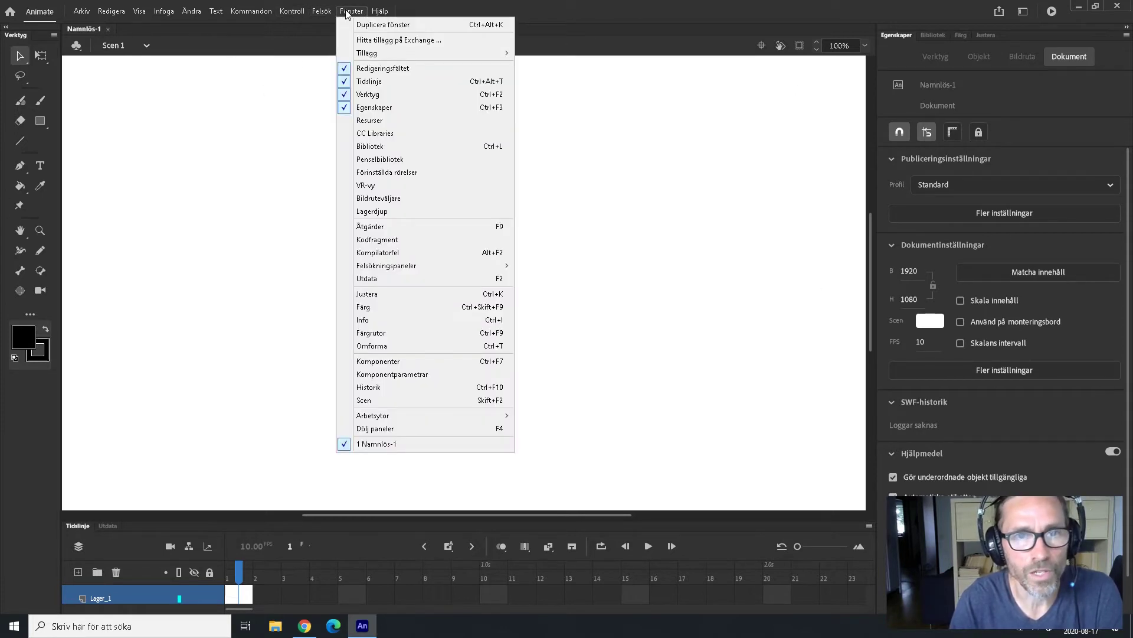
{"action": "mouse_move", "coordinate": [366, 418]}
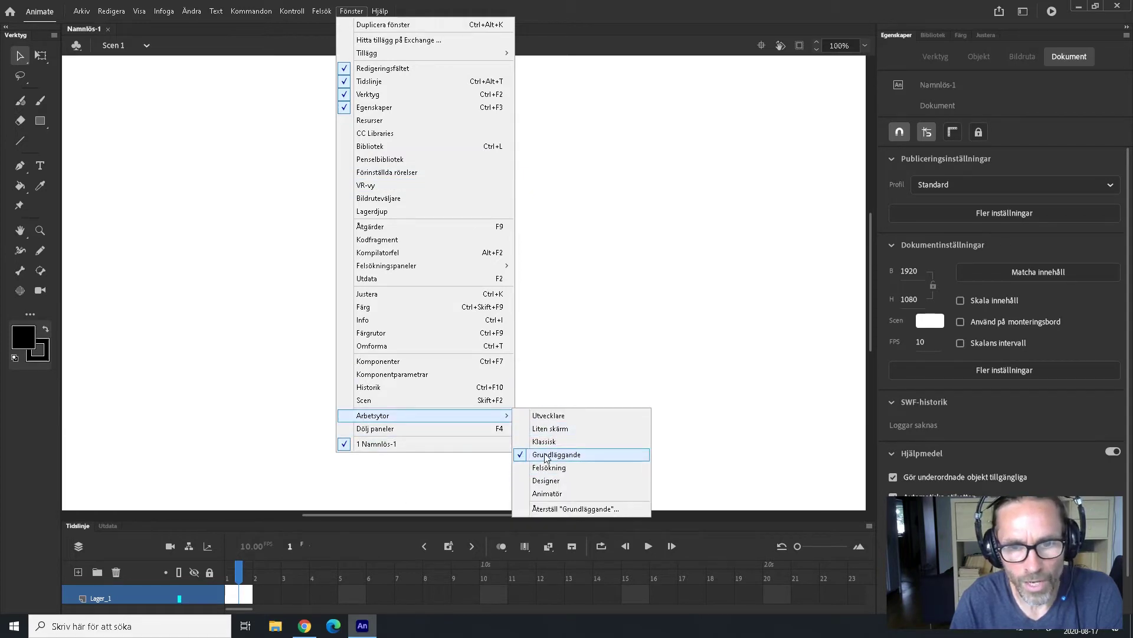
{"action": "left_click", "coordinate": [570, 508]}
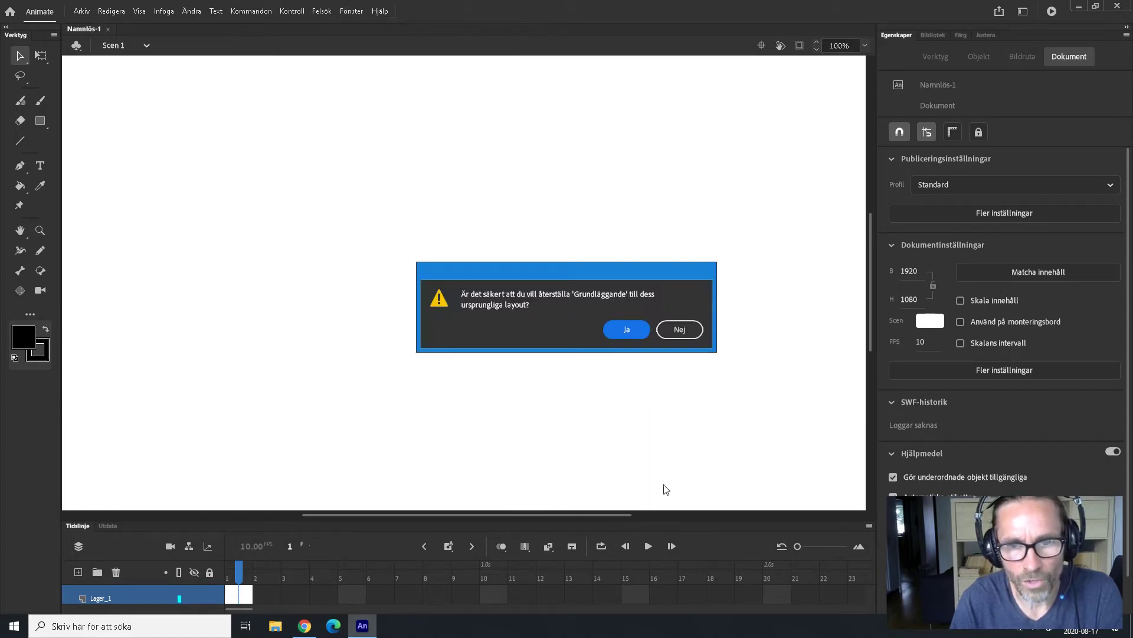
{"action": "left_click", "coordinate": [617, 325]}
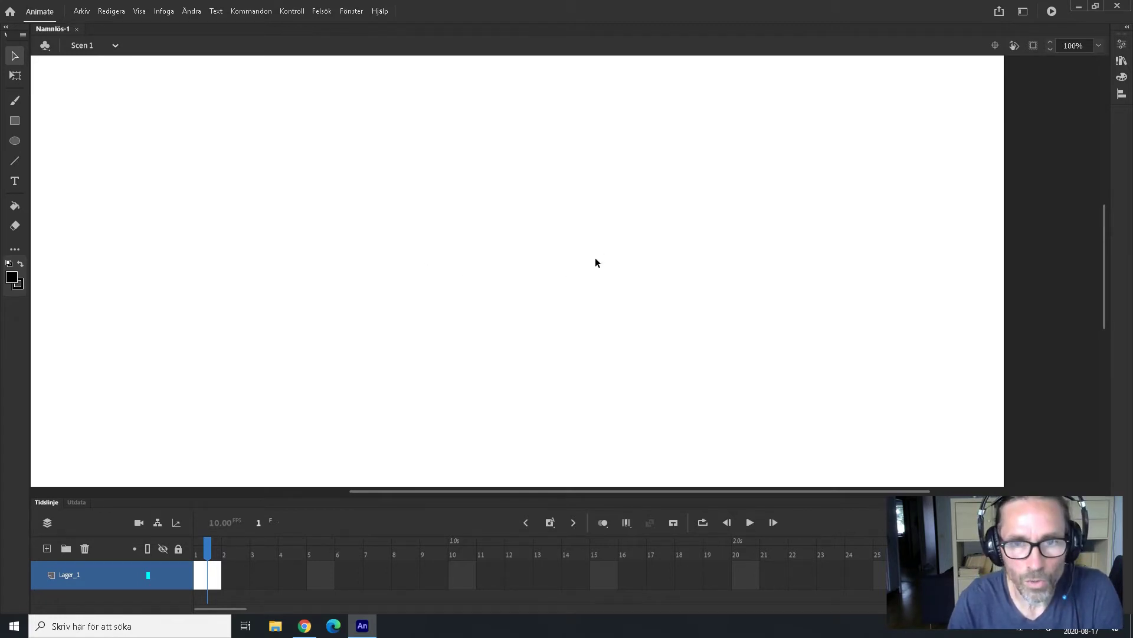
Step: Examine the empty stage at different zoom levels and pan positions
{"action": "key", "text": "ctrl+2"}
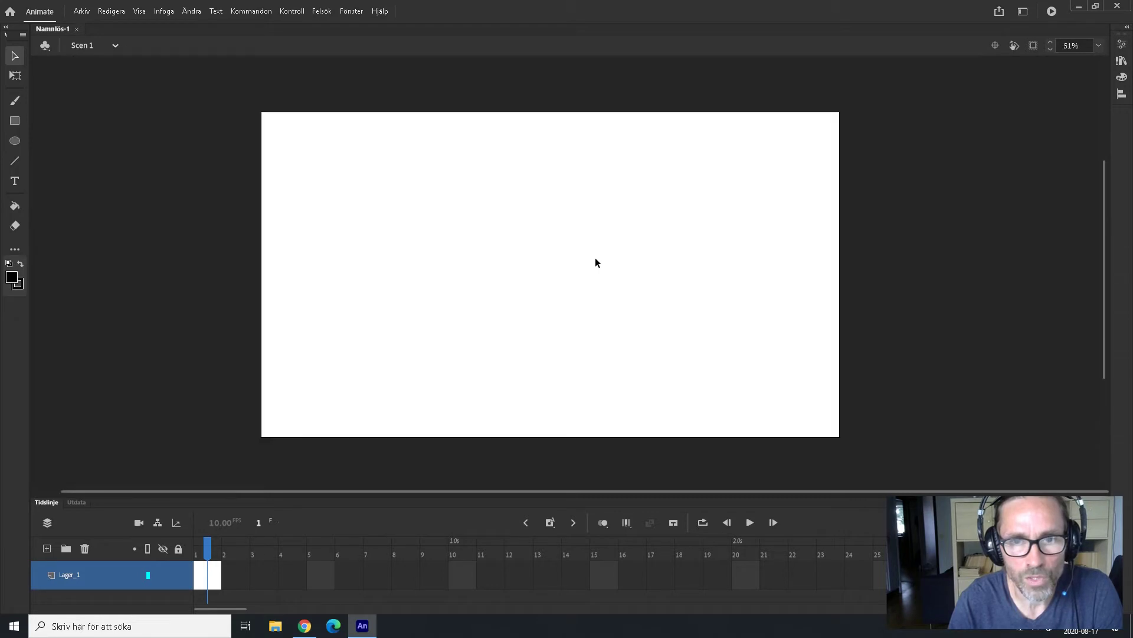
{"action": "mouse_move", "coordinate": [556, 286]}
{"action": "left_mouse_down"}
{"action": "mouse_move", "coordinate": [605, 276]}
{"action": "mouse_move", "coordinate": [552, 228]}
{"action": "mouse_move", "coordinate": [520, 290]}
{"action": "mouse_move", "coordinate": [572, 286]}
{"action": "left_mouse_up"}
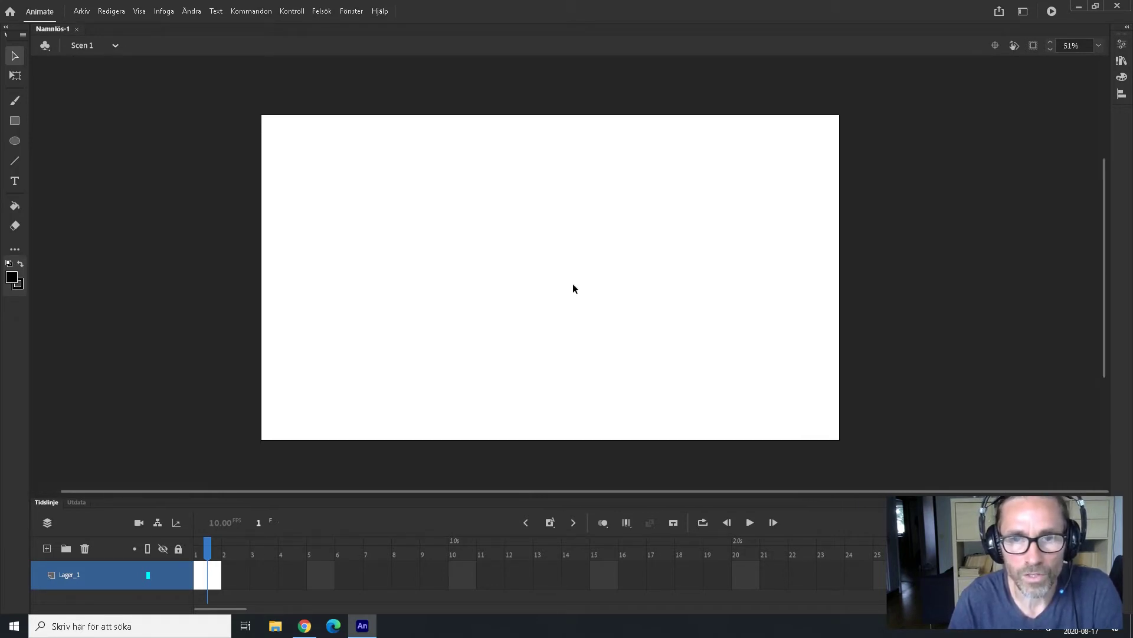
{"action": "scroll", "coordinate": [586, 288], "scroll_direction": "up", "scroll_amount": 1}
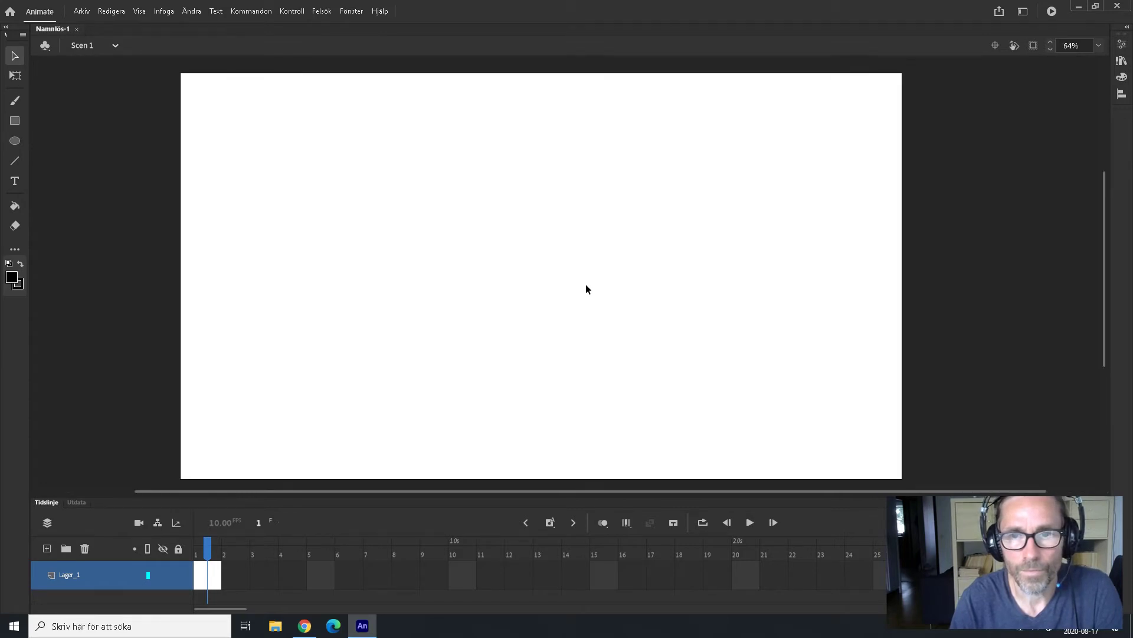
{"action": "left_click_drag", "start_coordinate": [497, 277], "coordinate": [555, 287]}
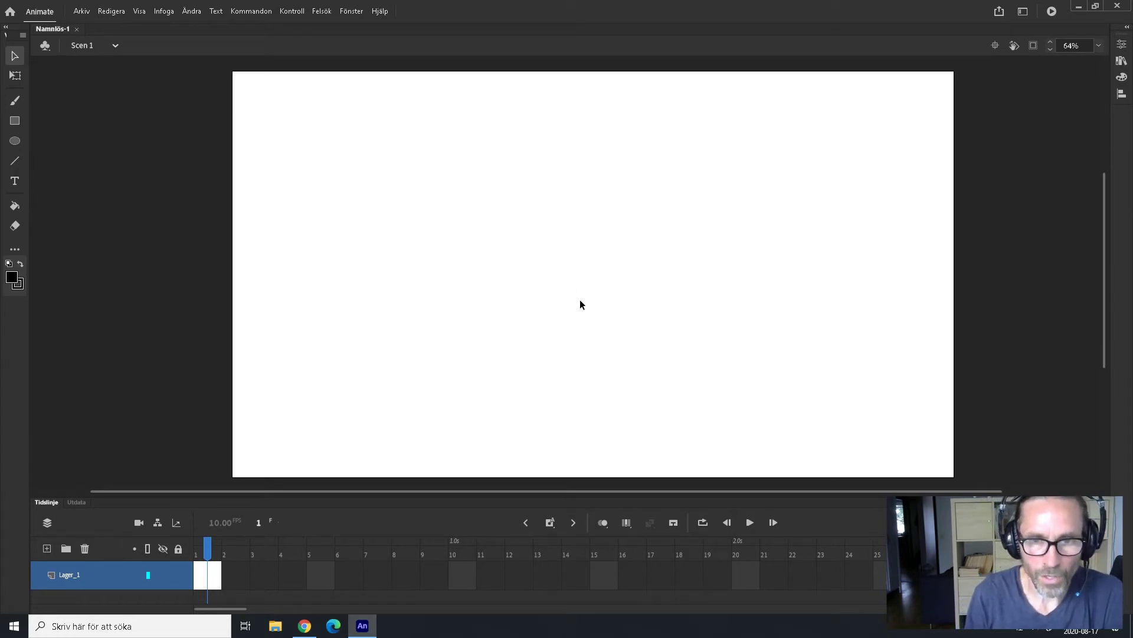
{"action": "left_click_drag", "start_coordinate": [576, 309], "coordinate": [616, 297]}
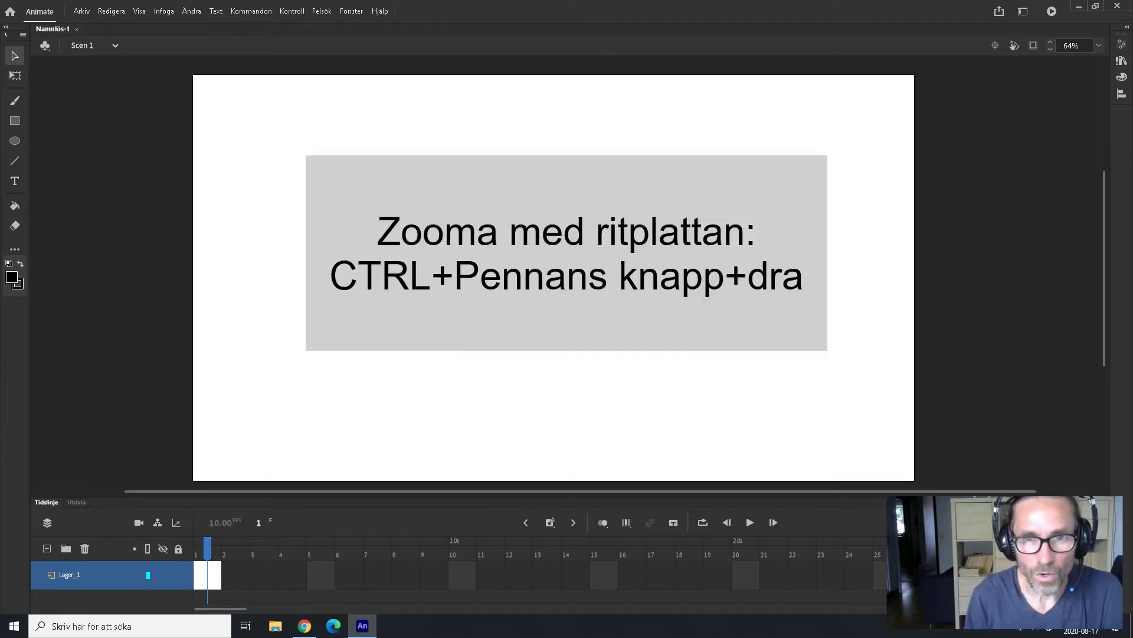
{"action": "key", "text": "ctrl+minus"}
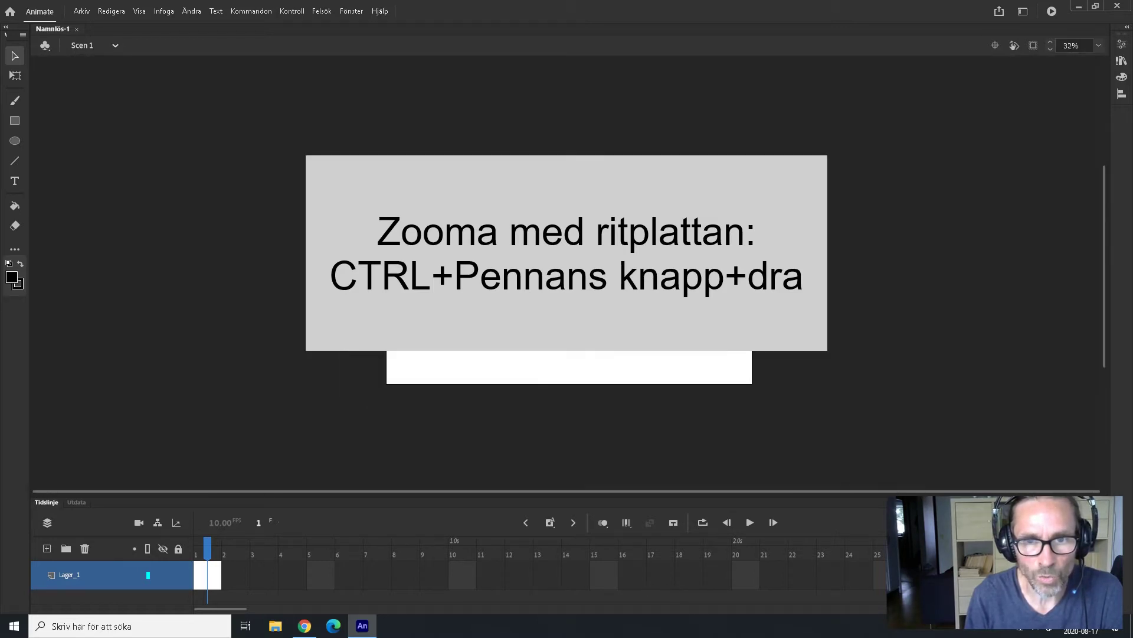
{"action": "key", "text": "ctrl+equal"}
{"action": "scroll", "coordinate": [560, 307], "scroll_direction": "up", "scroll_amount": 2}
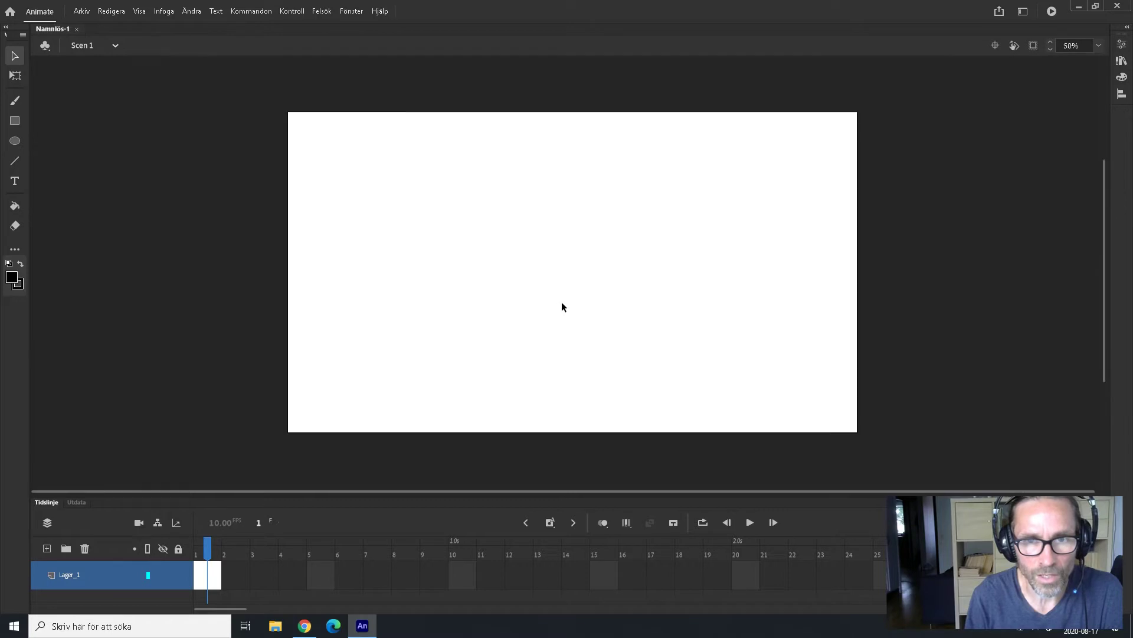
{"action": "scroll", "coordinate": [561, 307], "scroll_direction": "up", "scroll_amount": 2}
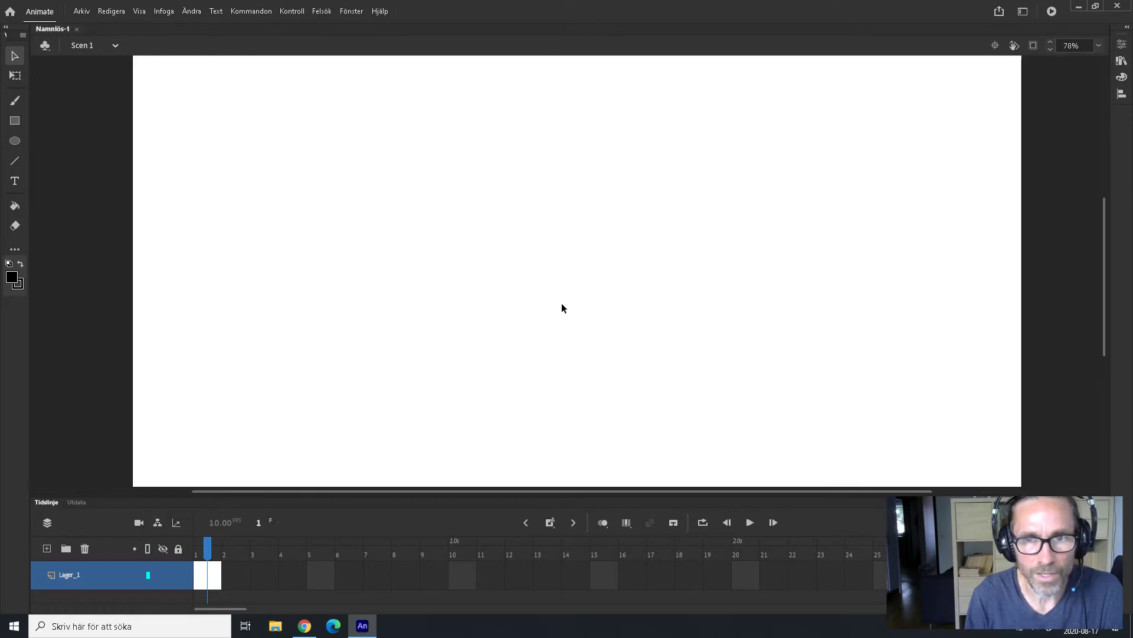
{"action": "scroll", "coordinate": [565, 307], "scroll_direction": "down", "scroll_amount": 1}
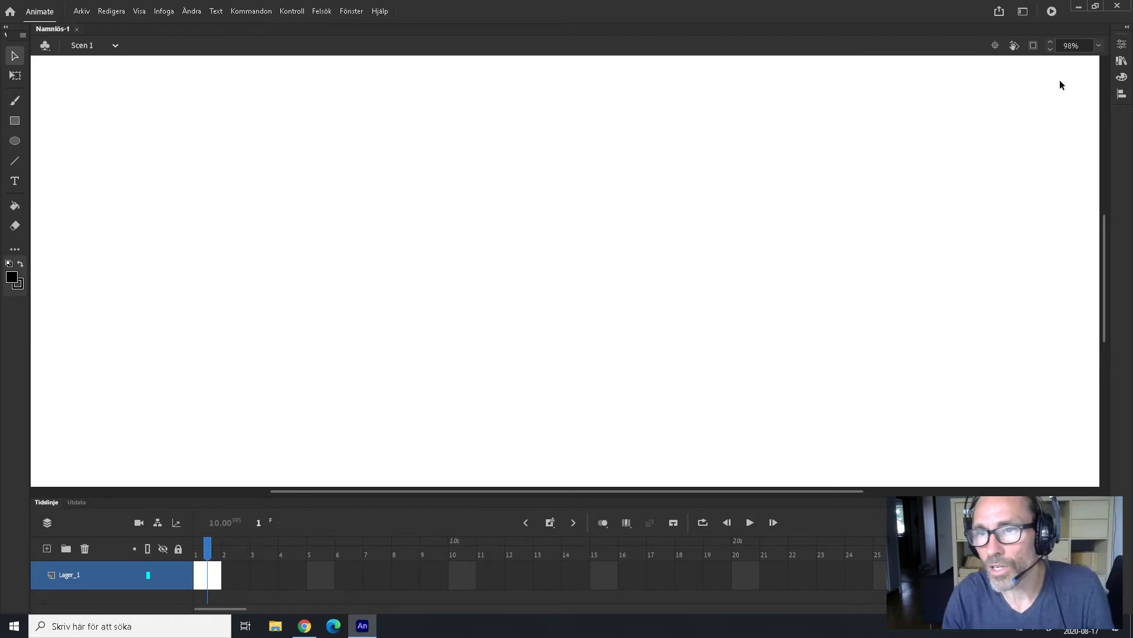
Step: Set the stage zoom to Visa bildruta and make the timeline area taller
{"action": "left_click", "coordinate": [1100, 47]}
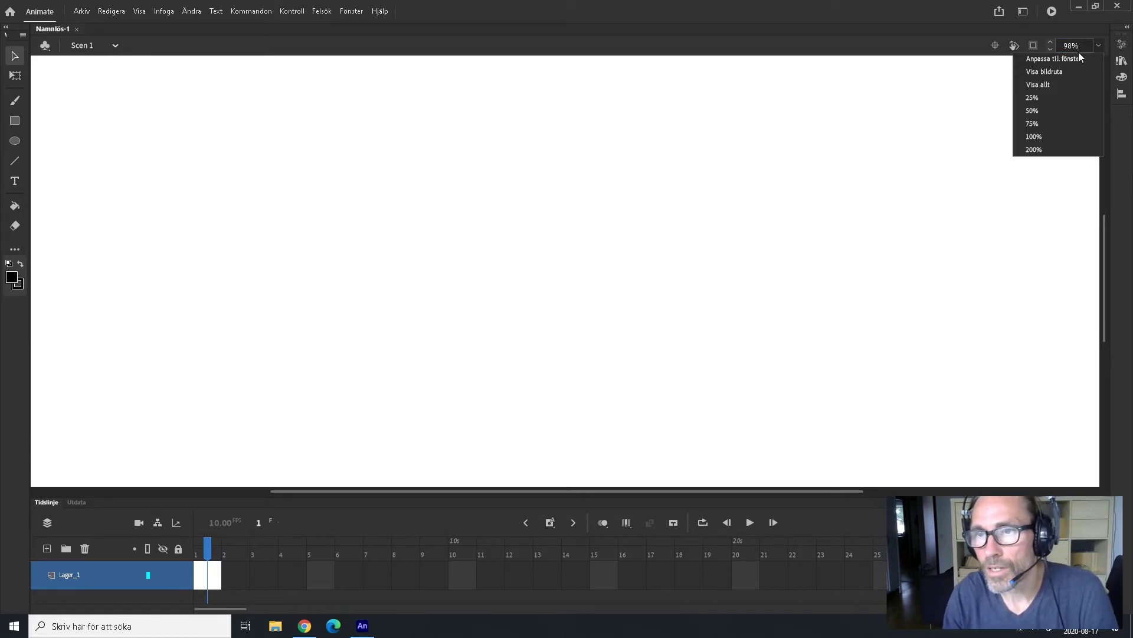
{"action": "left_click", "coordinate": [1052, 72]}
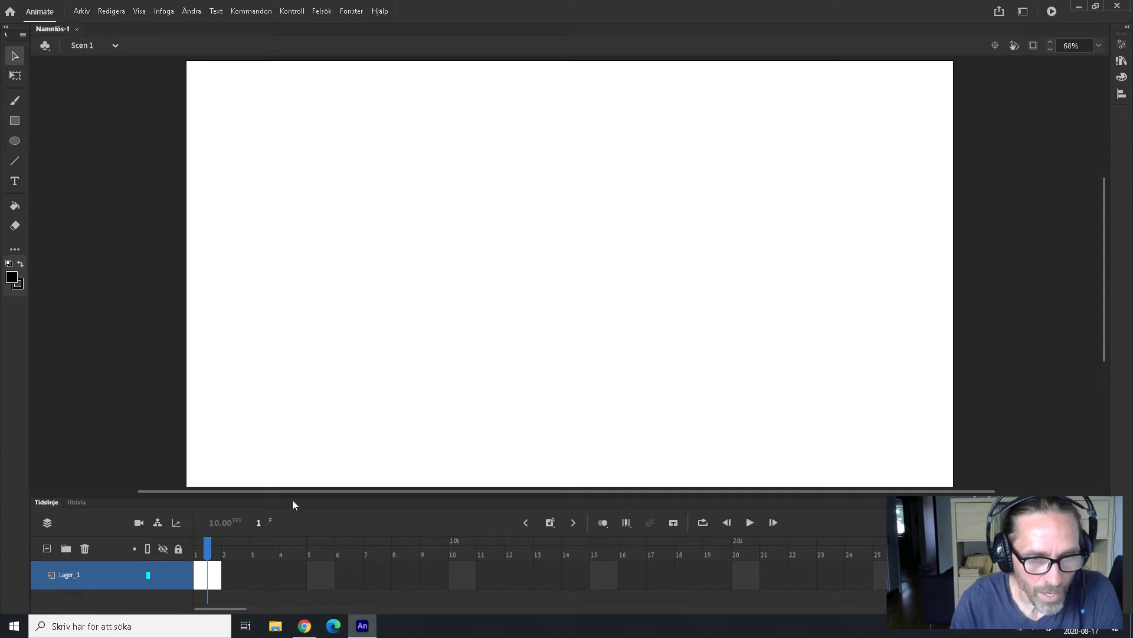
{"action": "left_click_drag", "start_coordinate": [294, 495], "coordinate": [303, 428]}
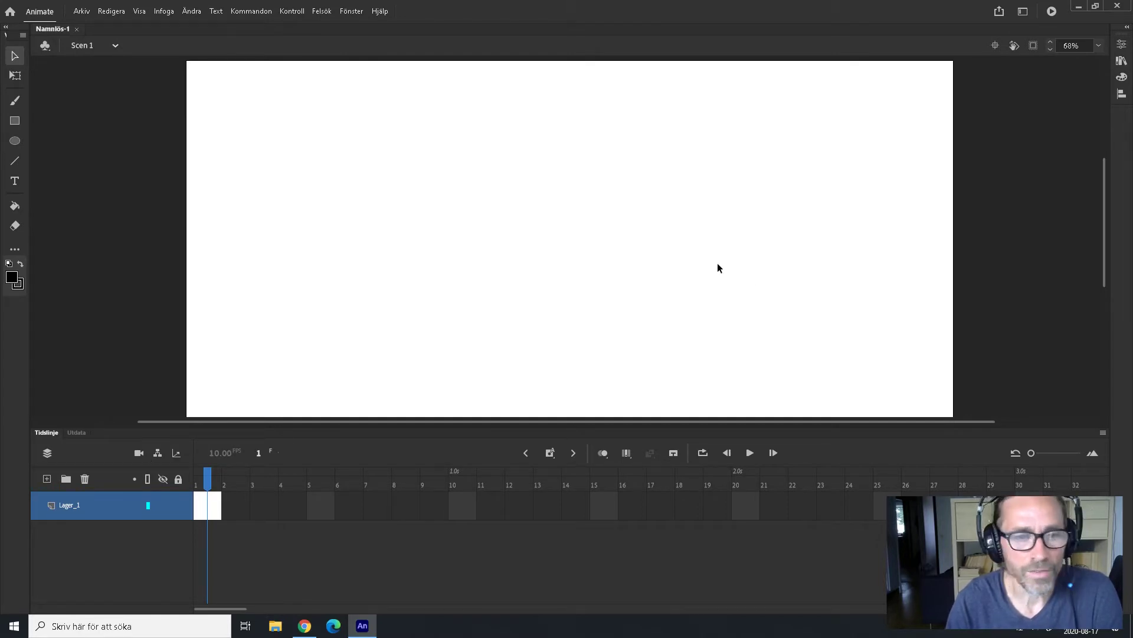
Step: Choose the classic brush, expand its properties, and set the brush size to 27
{"action": "left_click", "coordinate": [15, 100]}
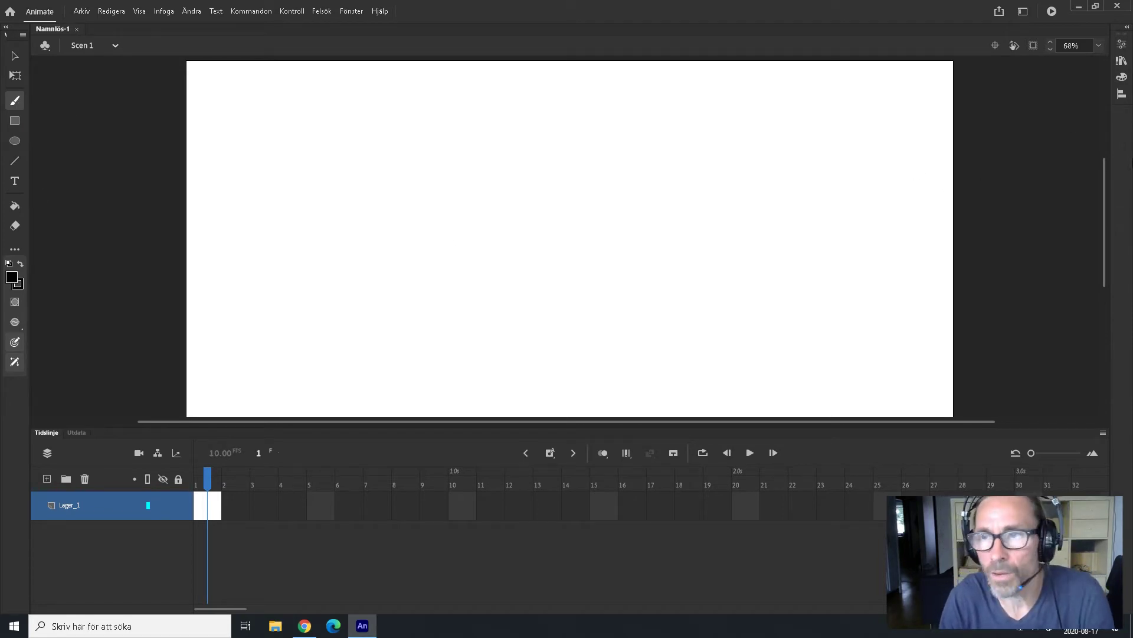
{"action": "left_click", "coordinate": [1126, 30]}
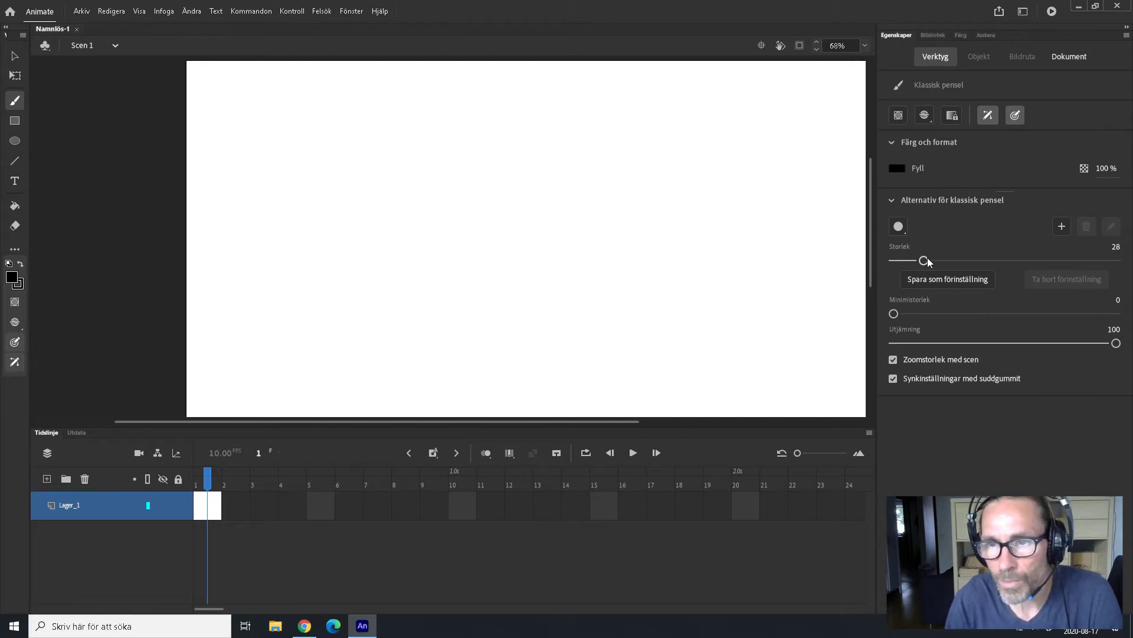
{"action": "left_click_drag", "start_coordinate": [927, 258], "coordinate": [923, 261]}
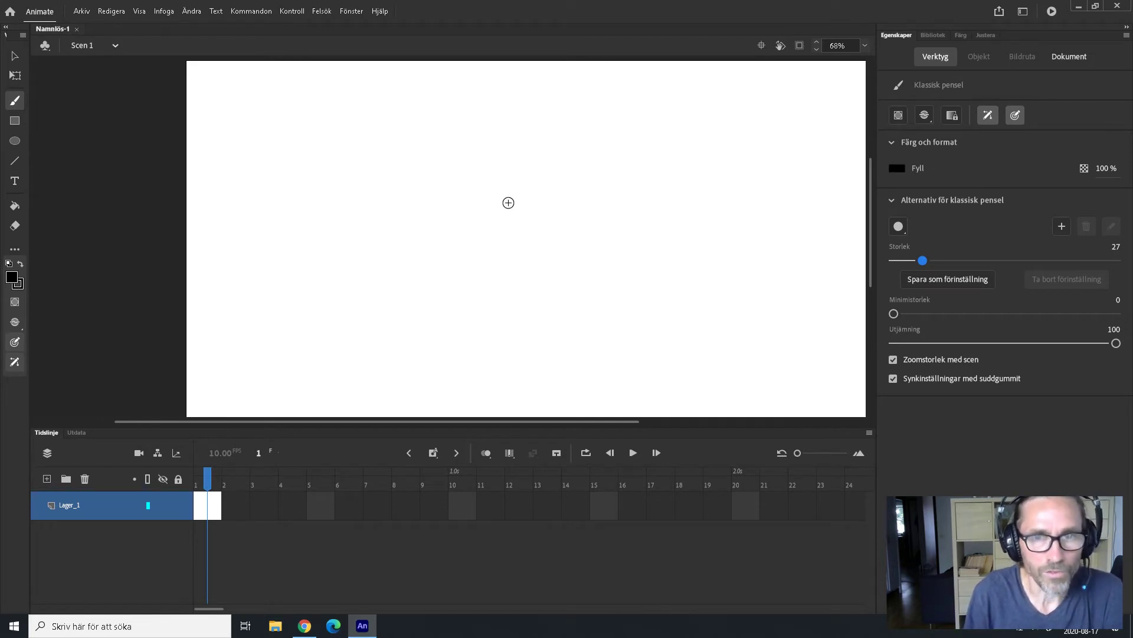
Step: Draw a tilted oval cartoon face on frame 1 with a curved mouth line, three slanted tooth strokes, a nose and eyes
{"action": "mouse_move", "coordinate": [577, 170]}
{"action": "left_mouse_down"}
{"action": "mouse_move", "coordinate": [456, 218]}
{"action": "mouse_move", "coordinate": [418, 325]}
{"action": "mouse_move", "coordinate": [568, 311]}
{"action": "mouse_move", "coordinate": [650, 200]}
{"action": "mouse_move", "coordinate": [438, 241]}
{"action": "mouse_move", "coordinate": [606, 239]}
{"action": "left_mouse_up"}
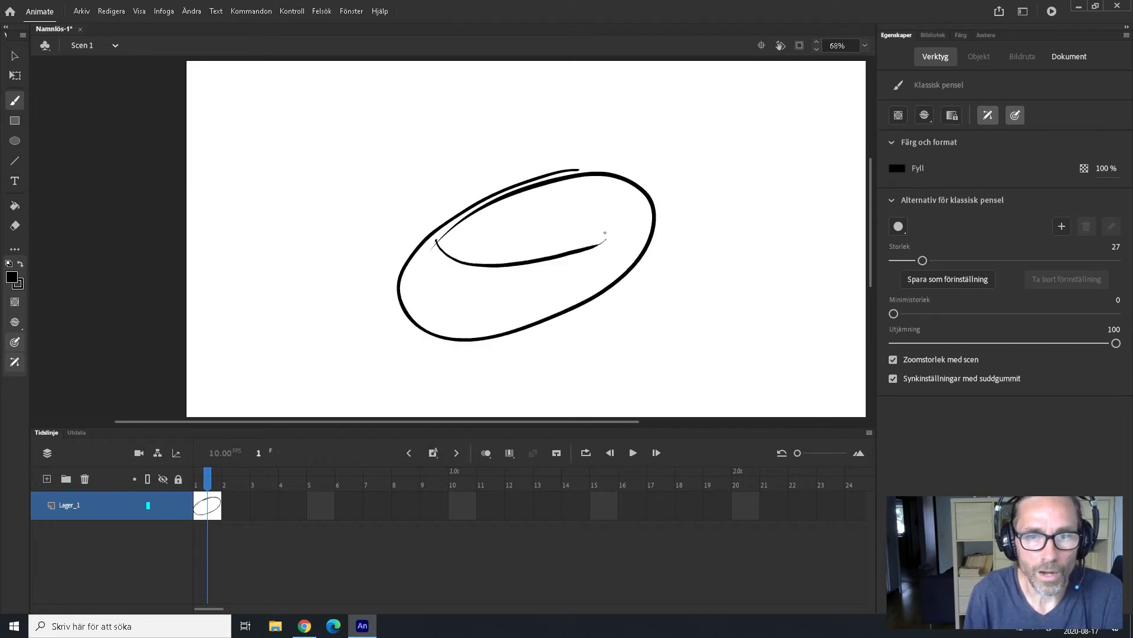
{"action": "left_click_drag", "start_coordinate": [458, 255], "coordinate": [417, 316]}
{"action": "left_click_drag", "start_coordinate": [502, 262], "coordinate": [458, 317]}
{"action": "left_click_drag", "start_coordinate": [544, 255], "coordinate": [499, 321]}
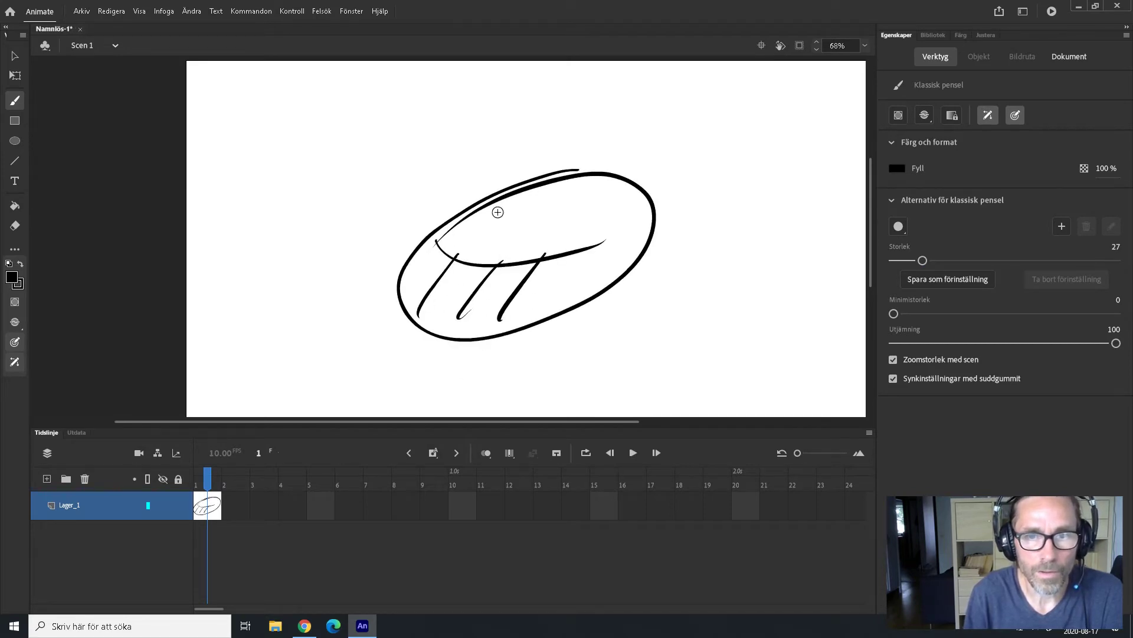
{"action": "mouse_move", "coordinate": [494, 205]}
{"action": "left_mouse_down"}
{"action": "mouse_move", "coordinate": [543, 190]}
{"action": "mouse_move", "coordinate": [602, 211]}
{"action": "mouse_move", "coordinate": [544, 210]}
{"action": "left_mouse_up"}
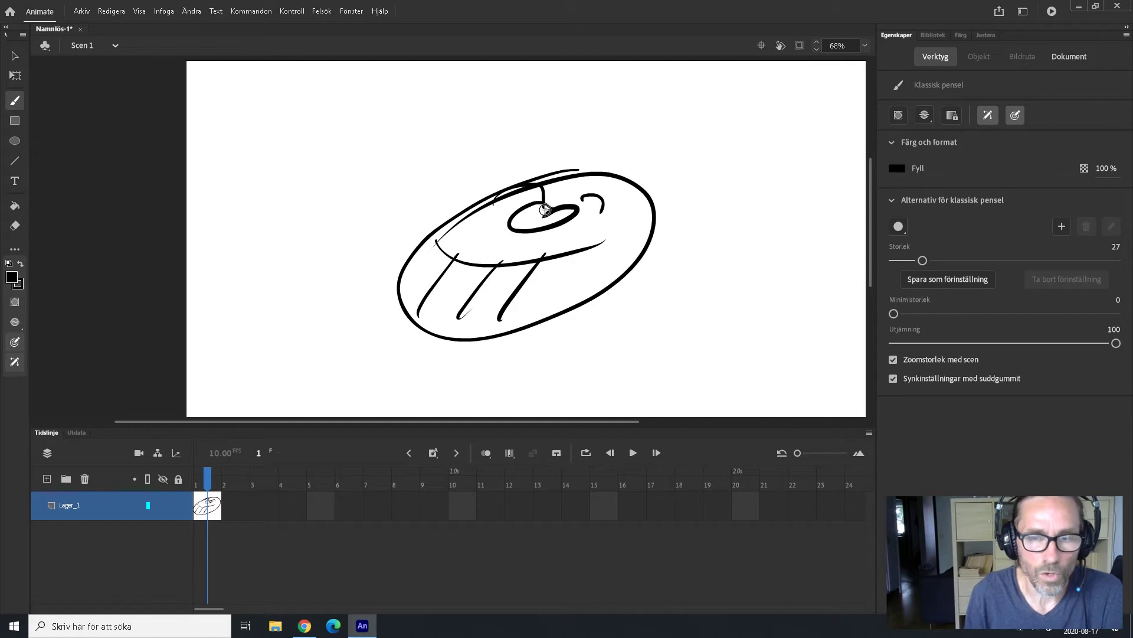
Step: Insert a blank keyframe at frame 2 of Lager_1 and turn on onion skinning
{"action": "left_click", "coordinate": [246, 503]}
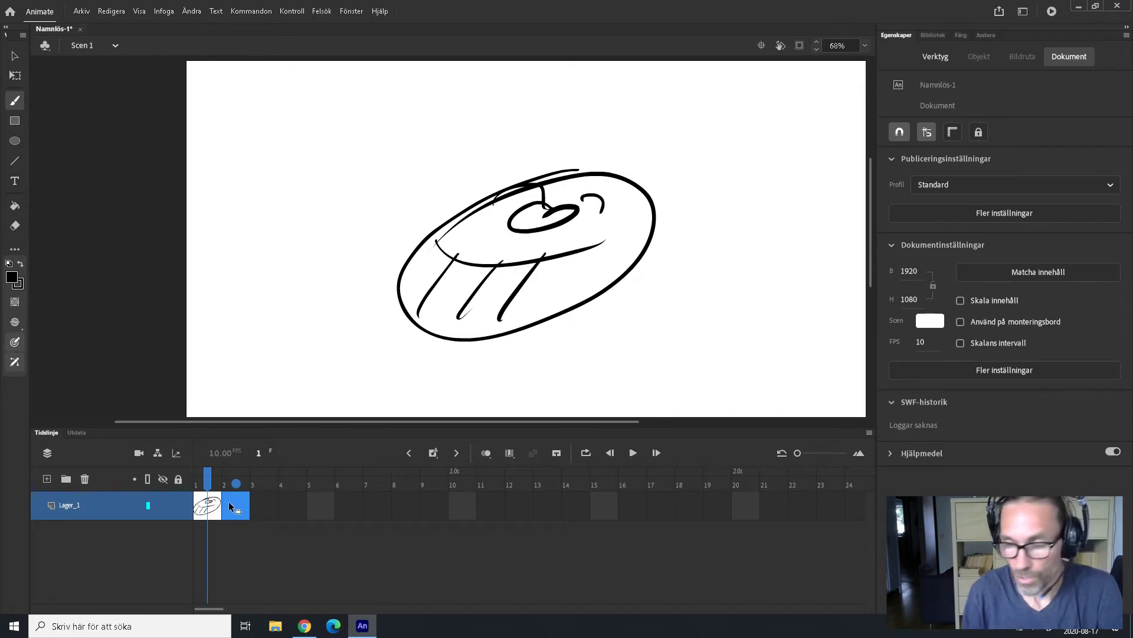
{"action": "right_click", "coordinate": [232, 505]}
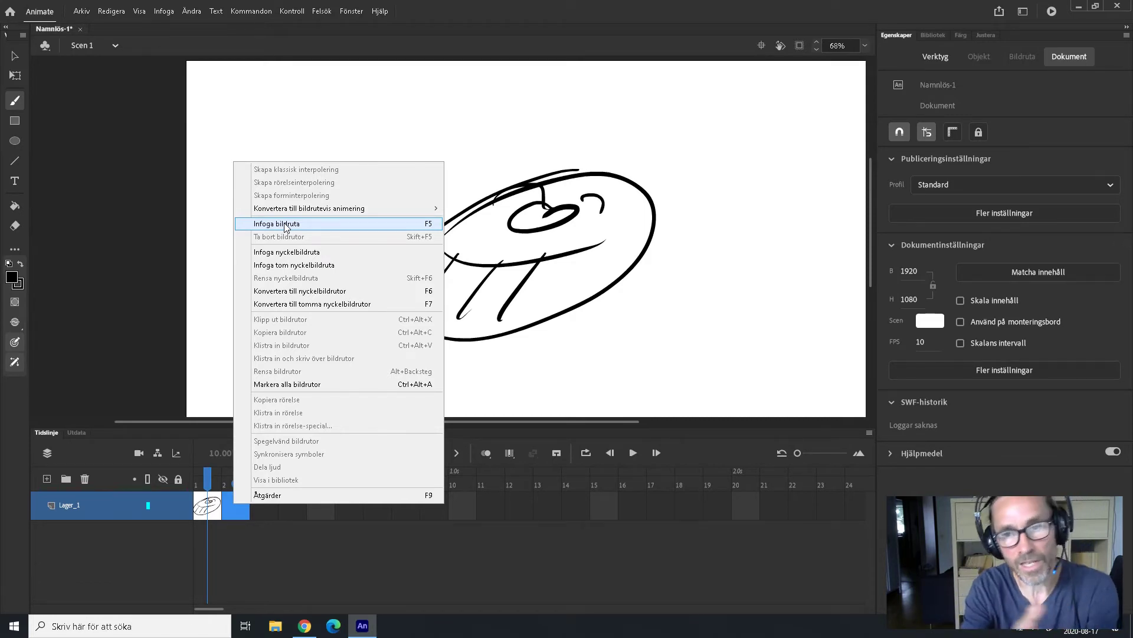
{"action": "left_click", "coordinate": [299, 266]}
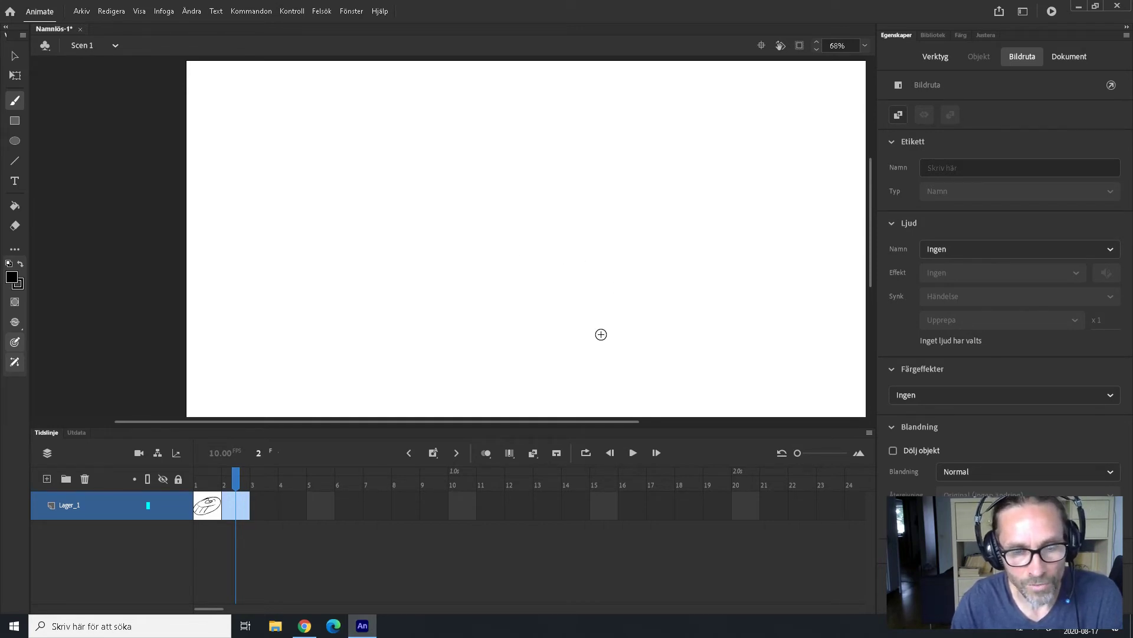
{"action": "left_click", "coordinate": [484, 453]}
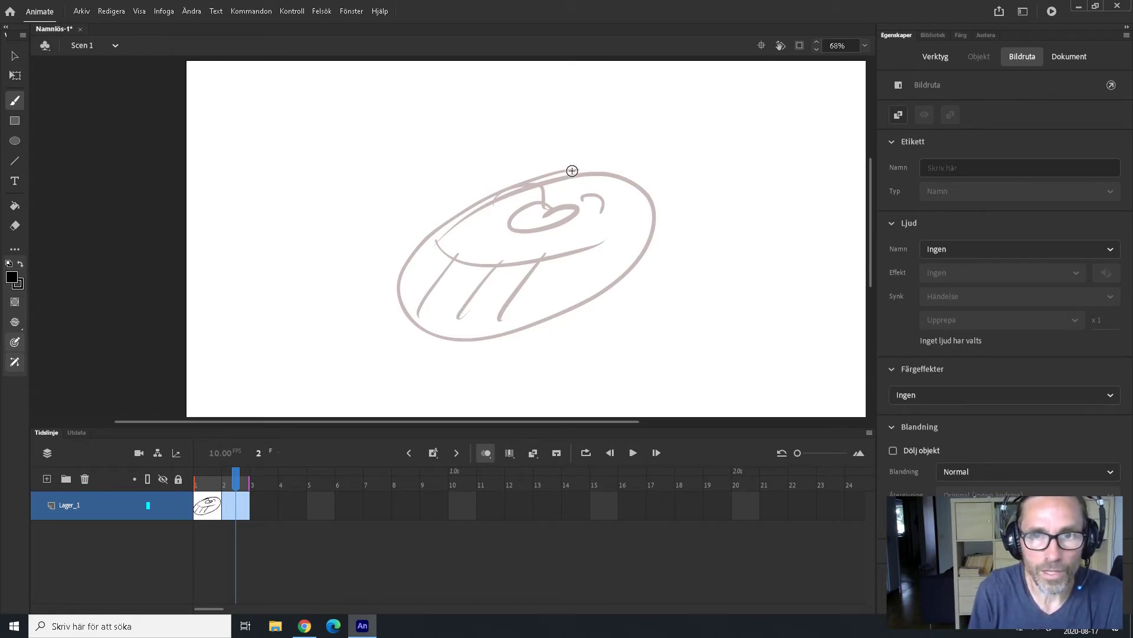
Step: Redraw the tilted oval face on frame 2 over the ghosted drawing, with nose, eyes, a flatter mouth line and three slanted tooth strokes
{"action": "mouse_move", "coordinate": [579, 169]}
{"action": "left_mouse_down"}
{"action": "mouse_move", "coordinate": [472, 193]}
{"action": "mouse_move", "coordinate": [396, 291]}
{"action": "mouse_move", "coordinate": [451, 338]}
{"action": "mouse_move", "coordinate": [626, 261]}
{"action": "mouse_move", "coordinate": [615, 175]}
{"action": "mouse_move", "coordinate": [434, 261]}
{"action": "left_mouse_up"}
{"action": "mouse_move", "coordinate": [545, 208]}
{"action": "left_mouse_down"}
{"action": "mouse_move", "coordinate": [513, 227]}
{"action": "mouse_move", "coordinate": [569, 210]}
{"action": "mouse_move", "coordinate": [551, 196]}
{"action": "mouse_move", "coordinate": [593, 196]}
{"action": "mouse_move", "coordinate": [606, 224]}
{"action": "left_mouse_up"}
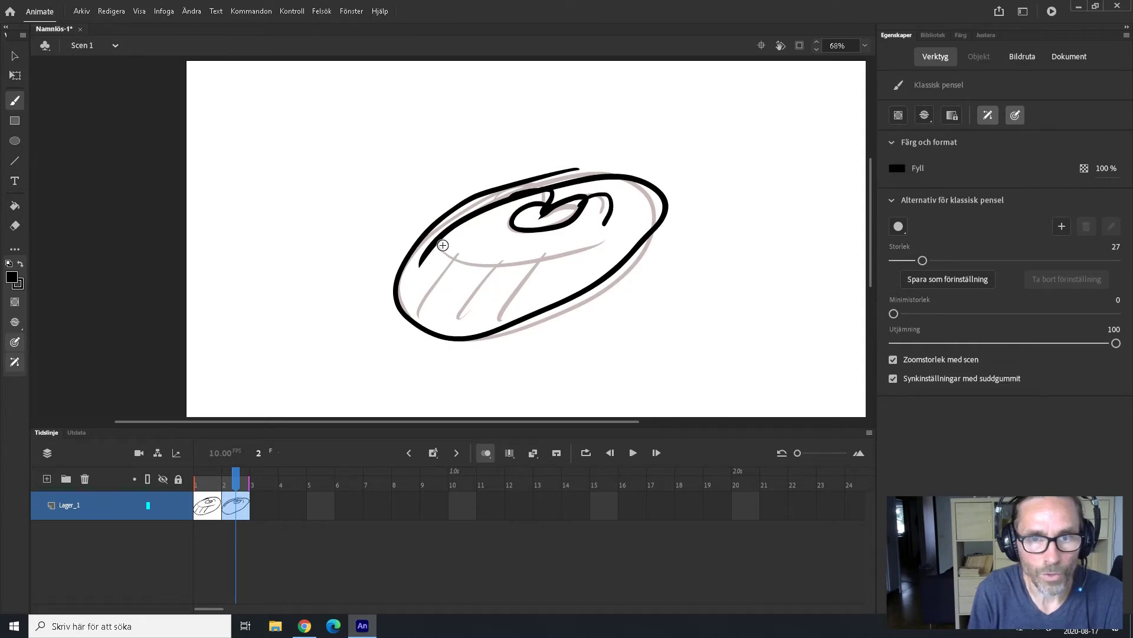
{"action": "left_click_drag", "start_coordinate": [437, 243], "coordinate": [626, 248]}
{"action": "left_click_drag", "start_coordinate": [554, 238], "coordinate": [502, 332]}
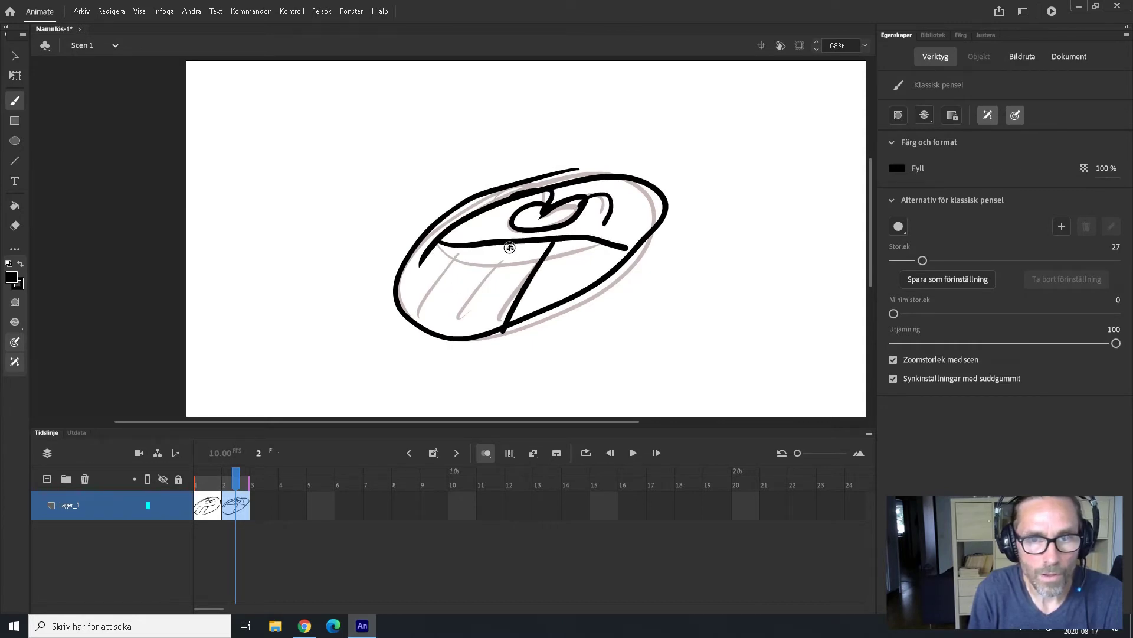
{"action": "left_click_drag", "start_coordinate": [513, 248], "coordinate": [461, 325]}
{"action": "left_click_drag", "start_coordinate": [464, 255], "coordinate": [426, 314]}
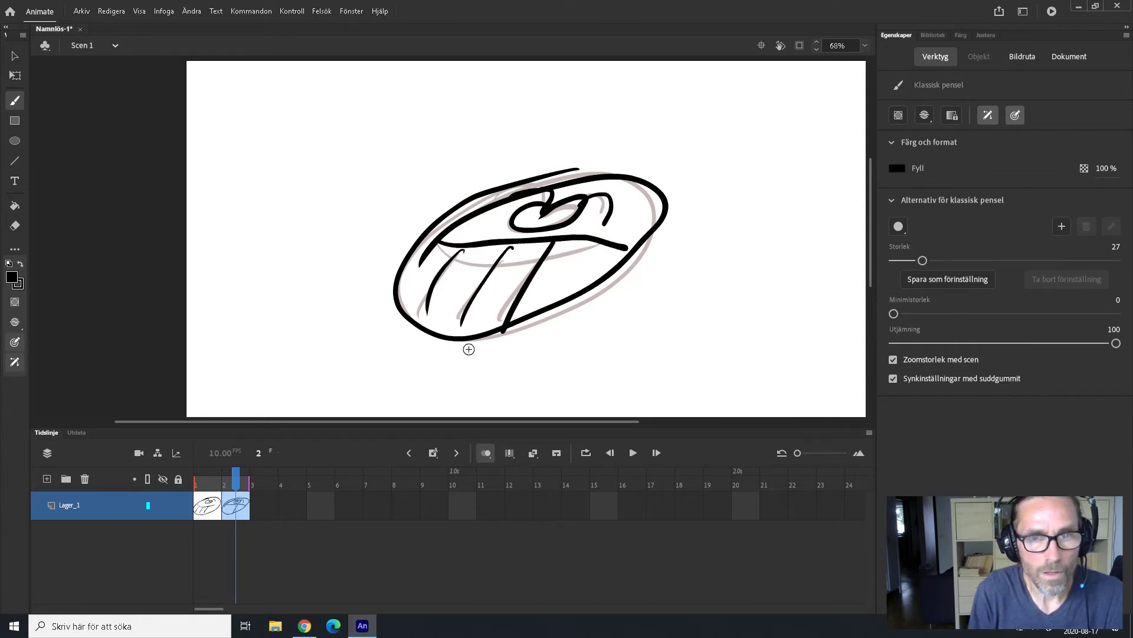
Step: Insert a blank keyframe at frame 3 of Lager_1
{"action": "left_click", "coordinate": [268, 507]}
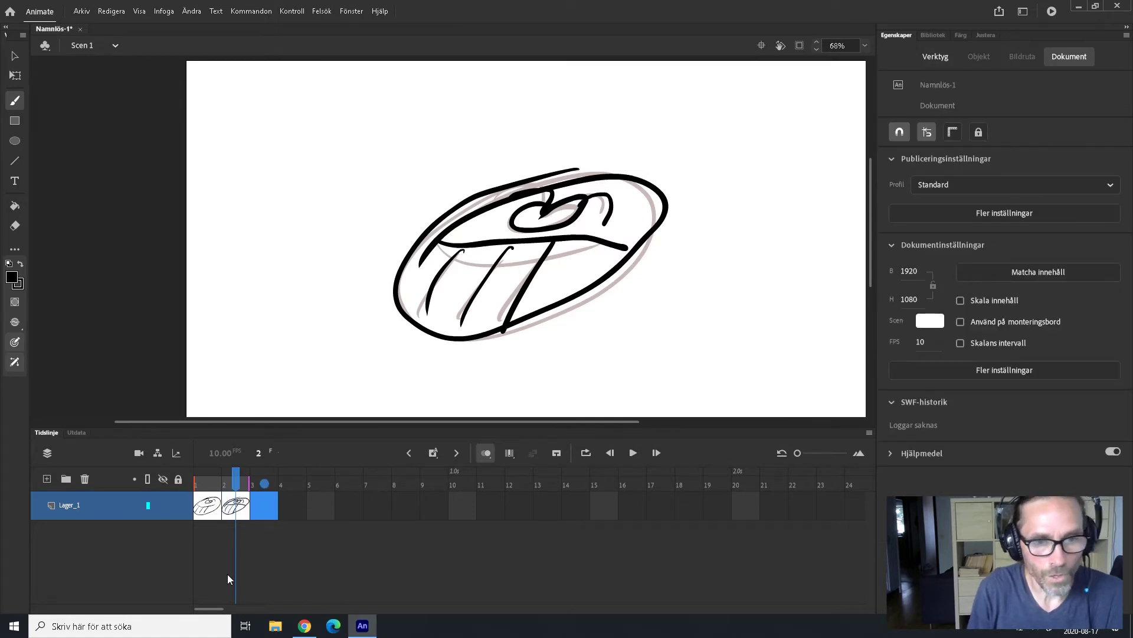
{"action": "right_click", "coordinate": [259, 501]}
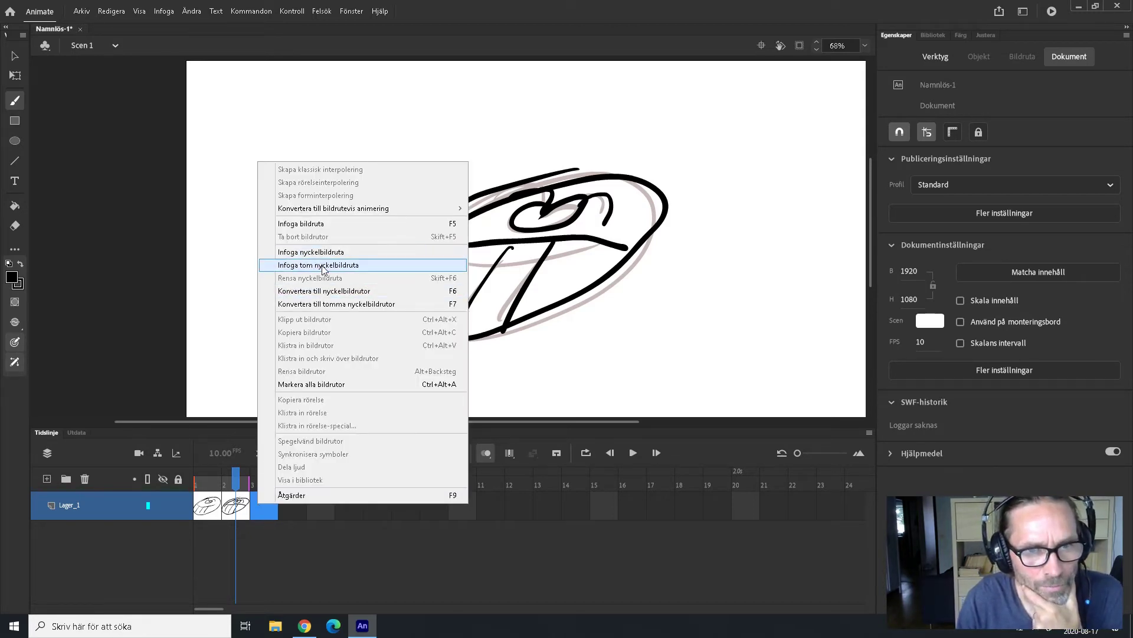
{"action": "left_click", "coordinate": [454, 305]}
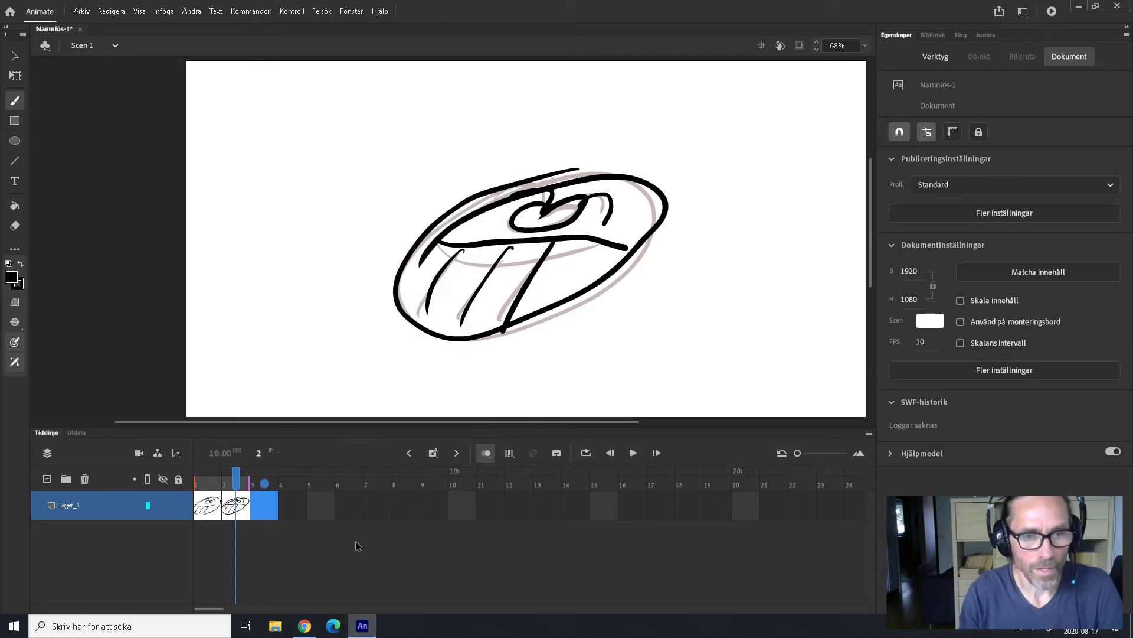
{"action": "left_click", "coordinate": [261, 501]}
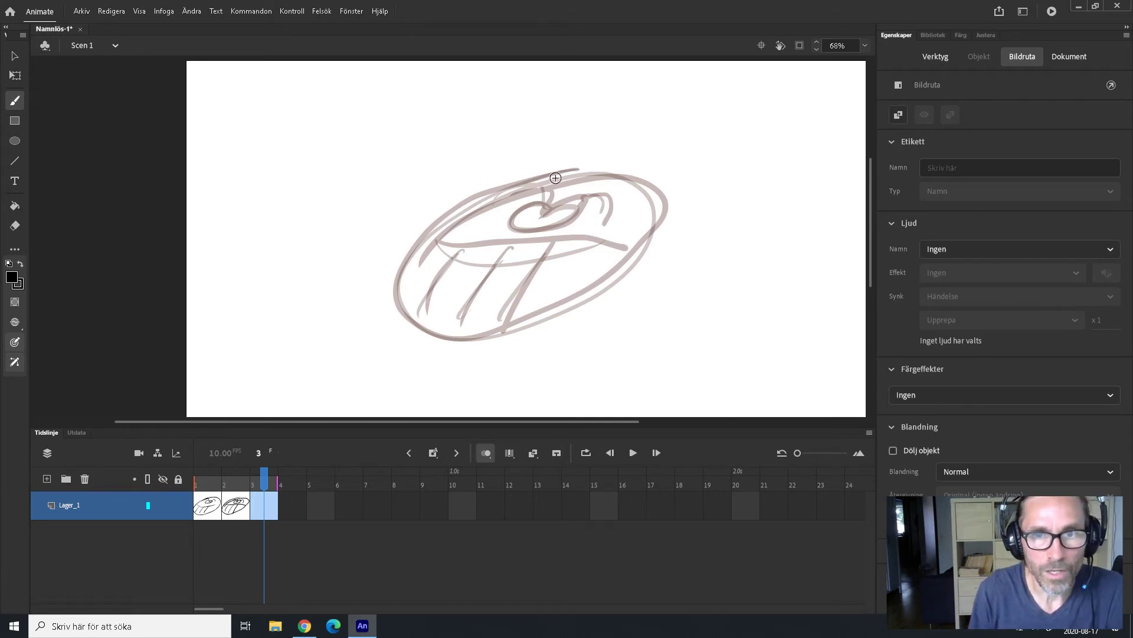
Step: Draw the tilted face on frame 3 with nose, eyes, a downturned mouth line and the two outer tooth strokes
{"action": "mouse_move", "coordinate": [565, 170]}
{"action": "left_mouse_down"}
{"action": "mouse_move", "coordinate": [456, 215]}
{"action": "mouse_move", "coordinate": [417, 260]}
{"action": "mouse_move", "coordinate": [400, 314]}
{"action": "mouse_move", "coordinate": [429, 334]}
{"action": "mouse_move", "coordinate": [483, 335]}
{"action": "mouse_move", "coordinate": [561, 309]}
{"action": "mouse_move", "coordinate": [643, 253]}
{"action": "mouse_move", "coordinate": [669, 188]}
{"action": "mouse_move", "coordinate": [579, 179]}
{"action": "mouse_move", "coordinate": [436, 247]}
{"action": "left_mouse_up"}
{"action": "mouse_move", "coordinate": [551, 207]}
{"action": "left_mouse_down"}
{"action": "mouse_move", "coordinate": [569, 206]}
{"action": "mouse_move", "coordinate": [537, 199]}
{"action": "mouse_move", "coordinate": [597, 212]}
{"action": "left_mouse_up"}
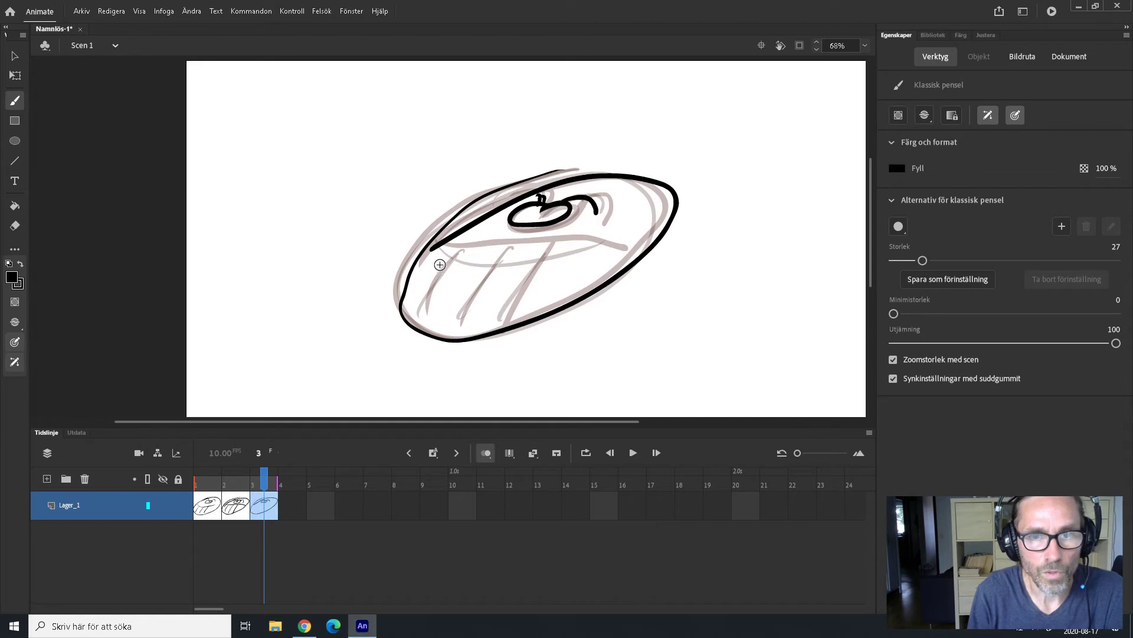
{"action": "mouse_move", "coordinate": [440, 263]}
{"action": "left_mouse_down"}
{"action": "mouse_move", "coordinate": [592, 269]}
{"action": "mouse_move", "coordinate": [436, 292]}
{"action": "mouse_move", "coordinate": [429, 316]}
{"action": "left_mouse_up"}
{"action": "mouse_move", "coordinate": [513, 248]}
{"action": "left_mouse_down"}
{"action": "mouse_move", "coordinate": [461, 322]}
{"action": "mouse_move", "coordinate": [496, 338]}
{"action": "left_mouse_up"}
{"action": "key", "text": "ctrl+z"}
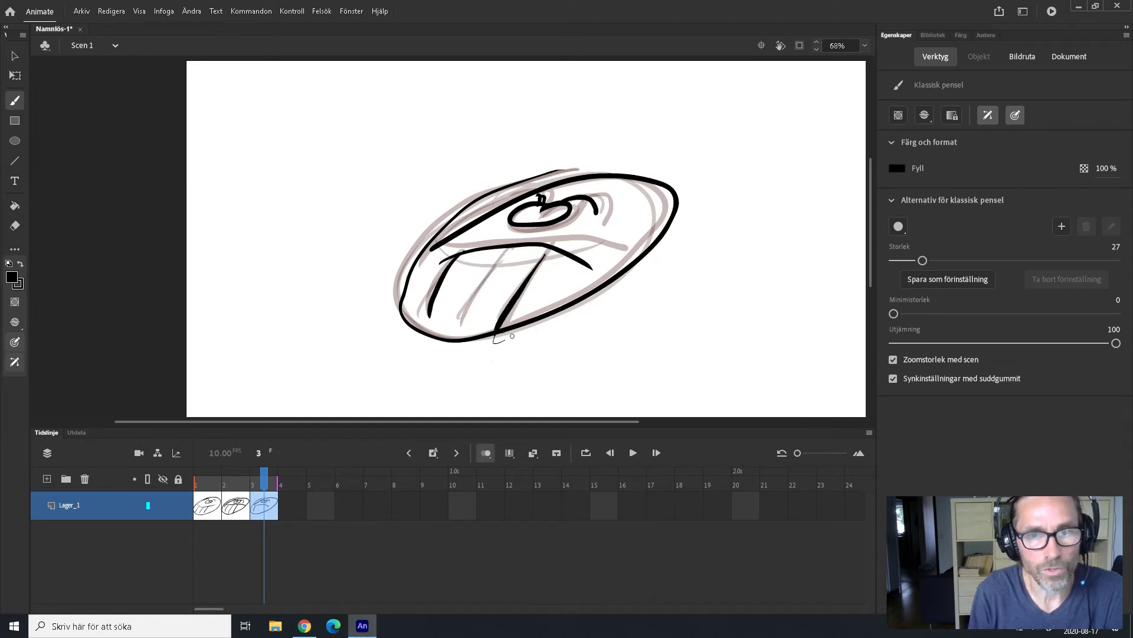
Step: Turn off onion skinning and draw the missing middle tooth stroke on frame 3
{"action": "key", "text": "Return"}
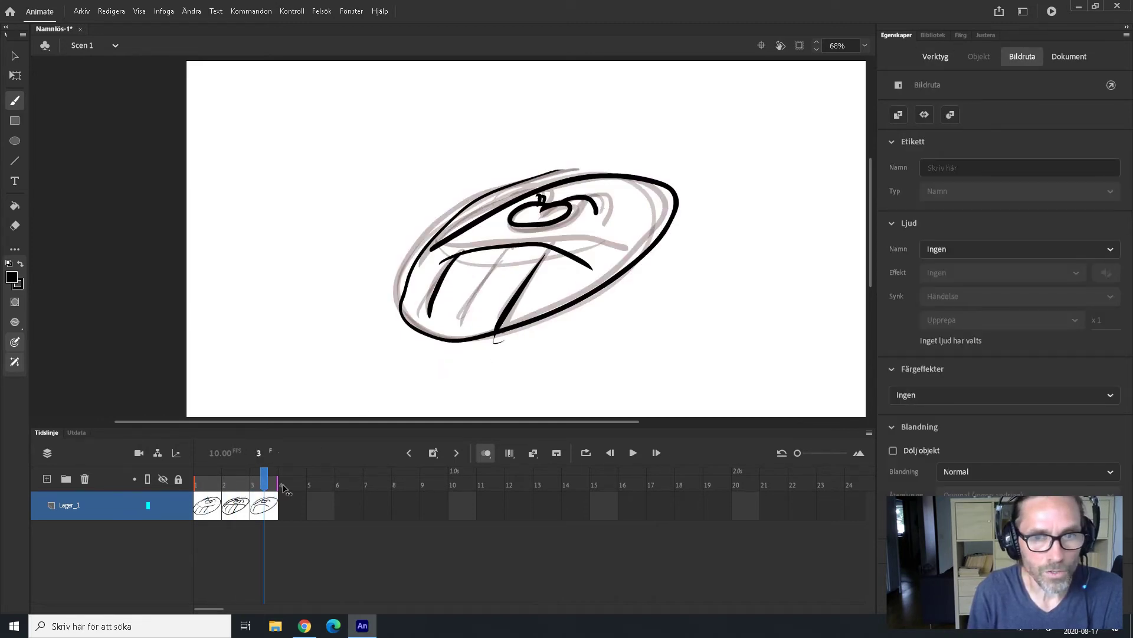
{"action": "left_click", "coordinate": [487, 452]}
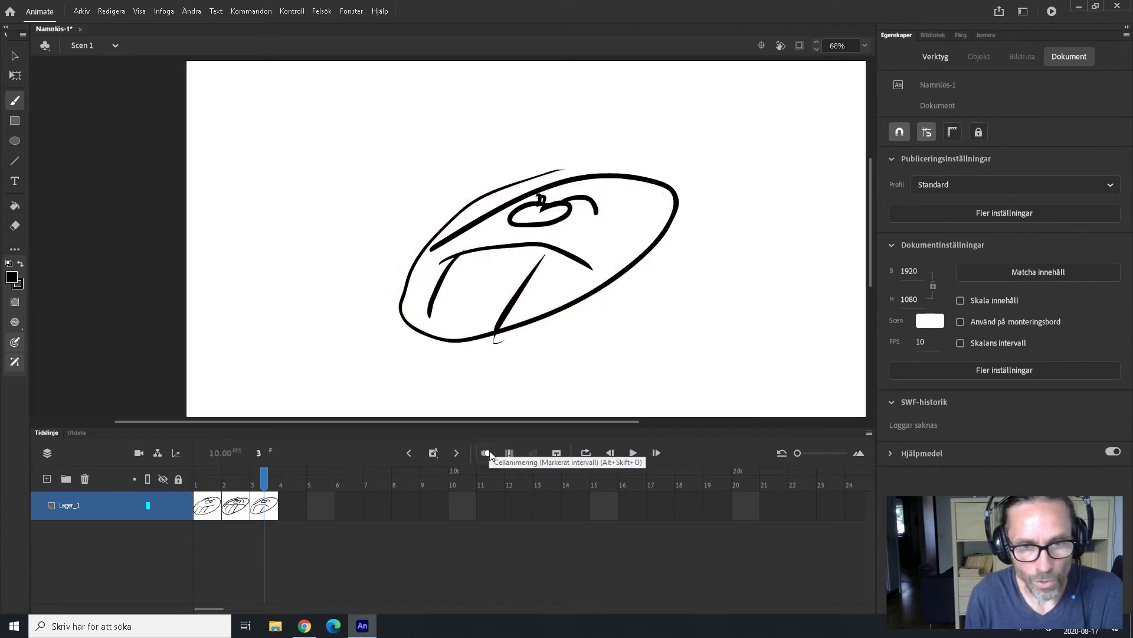
{"action": "mouse_move", "coordinate": [267, 477]}
{"action": "left_mouse_down"}
{"action": "mouse_move", "coordinate": [210, 496]}
{"action": "mouse_move", "coordinate": [272, 487]}
{"action": "mouse_move", "coordinate": [216, 505]}
{"action": "mouse_move", "coordinate": [266, 493]}
{"action": "left_mouse_up"}
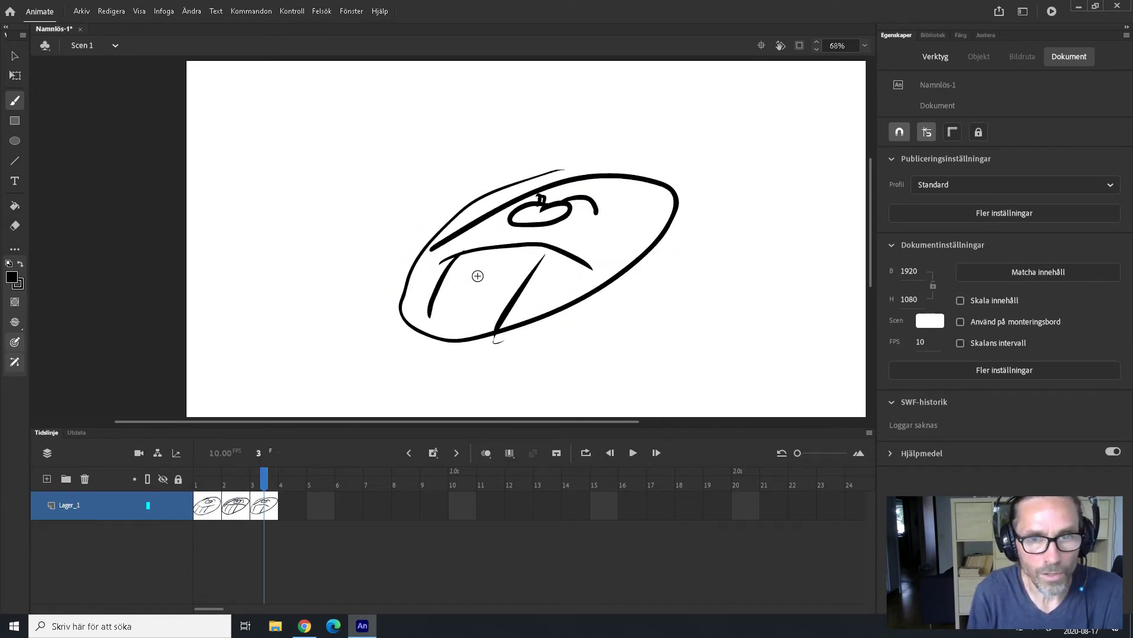
{"action": "left_click_drag", "start_coordinate": [499, 258], "coordinate": [461, 344]}
{"action": "left_click", "coordinate": [249, 487]}
{"action": "left_click_drag", "start_coordinate": [249, 488], "coordinate": [244, 491]}
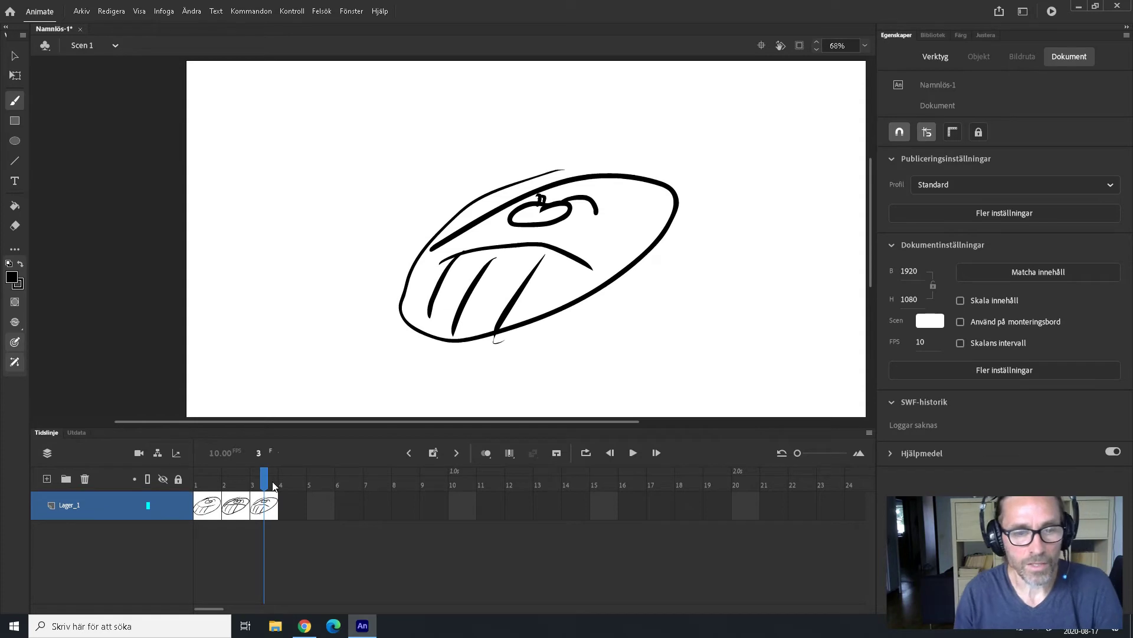
Step: Insert a keyframe at frame 4 that keeps the frame 3 drawing, and erase its mouth line and teeth
{"action": "right_click", "coordinate": [292, 519]}
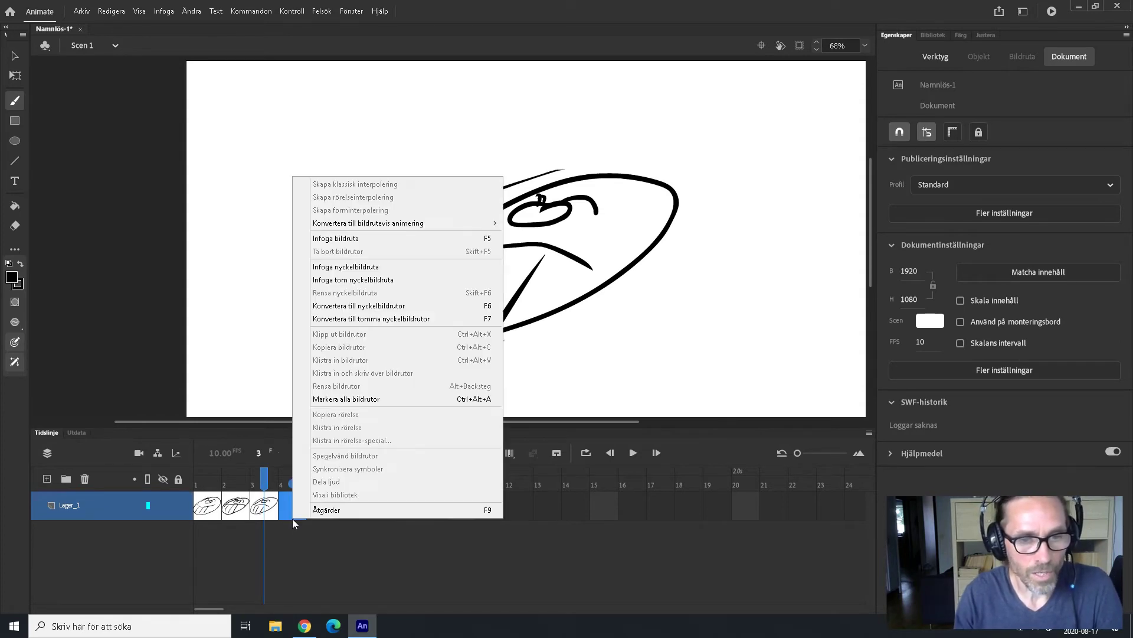
{"action": "left_click", "coordinate": [362, 270]}
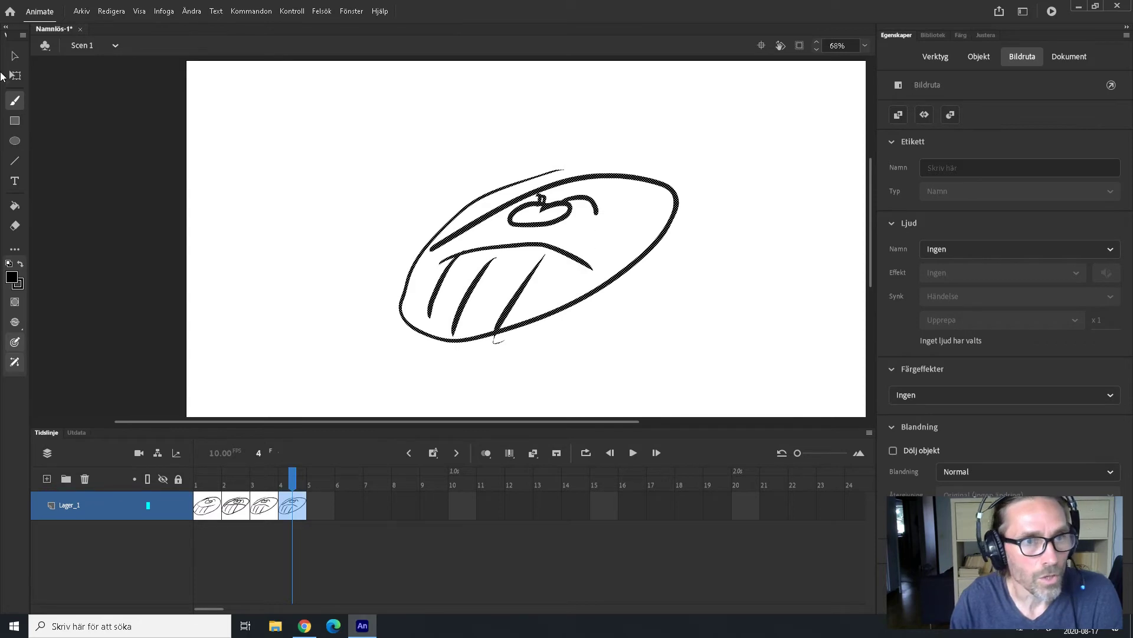
{"action": "left_click", "coordinate": [15, 225]}
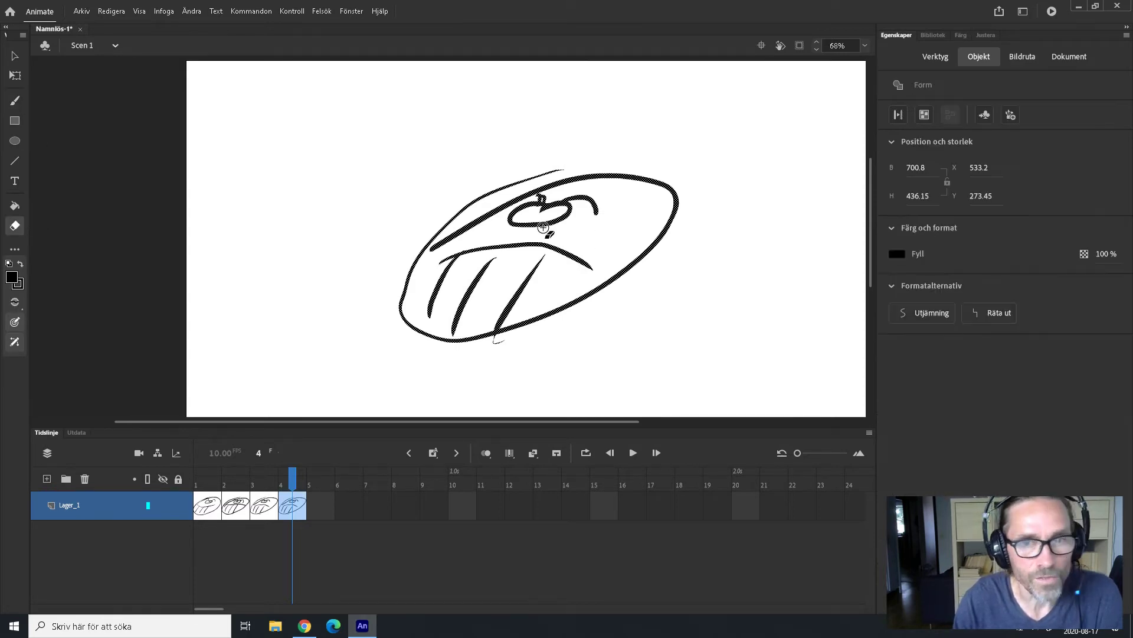
{"action": "mouse_move", "coordinate": [581, 269]}
{"action": "left_mouse_down"}
{"action": "mouse_move", "coordinate": [502, 243]}
{"action": "mouse_move", "coordinate": [447, 262]}
{"action": "mouse_move", "coordinate": [506, 262]}
{"action": "mouse_move", "coordinate": [458, 323]}
{"action": "mouse_move", "coordinate": [478, 268]}
{"action": "mouse_move", "coordinate": [476, 300]}
{"action": "mouse_move", "coordinate": [448, 302]}
{"action": "mouse_move", "coordinate": [459, 264]}
{"action": "mouse_move", "coordinate": [433, 299]}
{"action": "mouse_move", "coordinate": [448, 313]}
{"action": "mouse_move", "coordinate": [534, 263]}
{"action": "mouse_move", "coordinate": [493, 322]}
{"action": "left_mouse_up"}
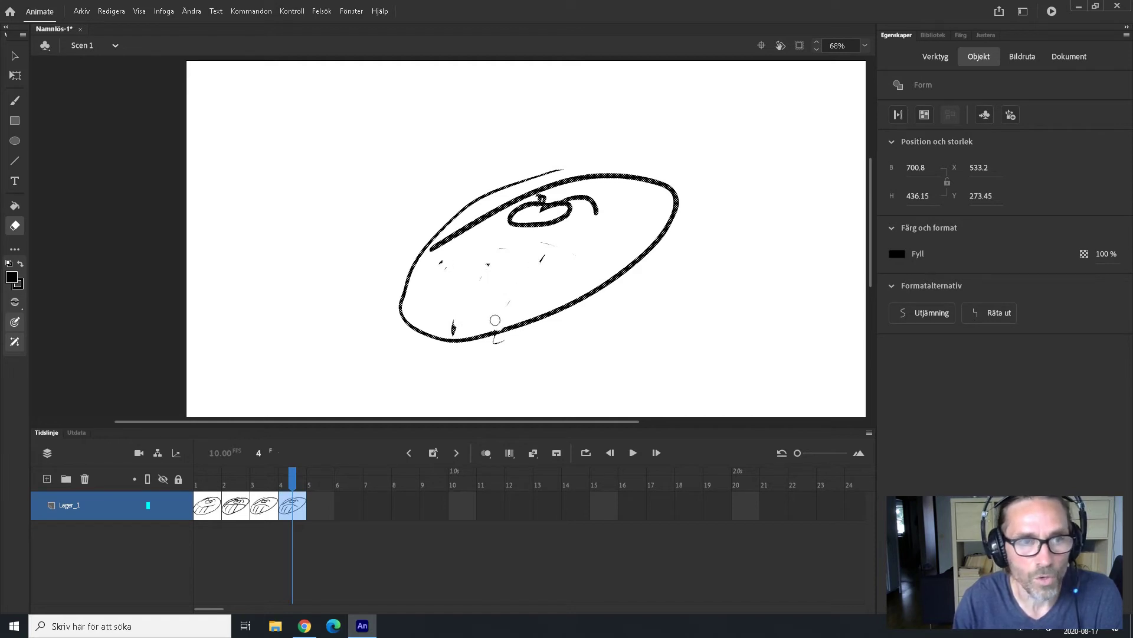
Step: With the classic brush and onion skinning on, draw a thick, strongly downturned mouth and three slanted tooth strokes on frame 4
{"action": "left_click", "coordinate": [15, 102]}
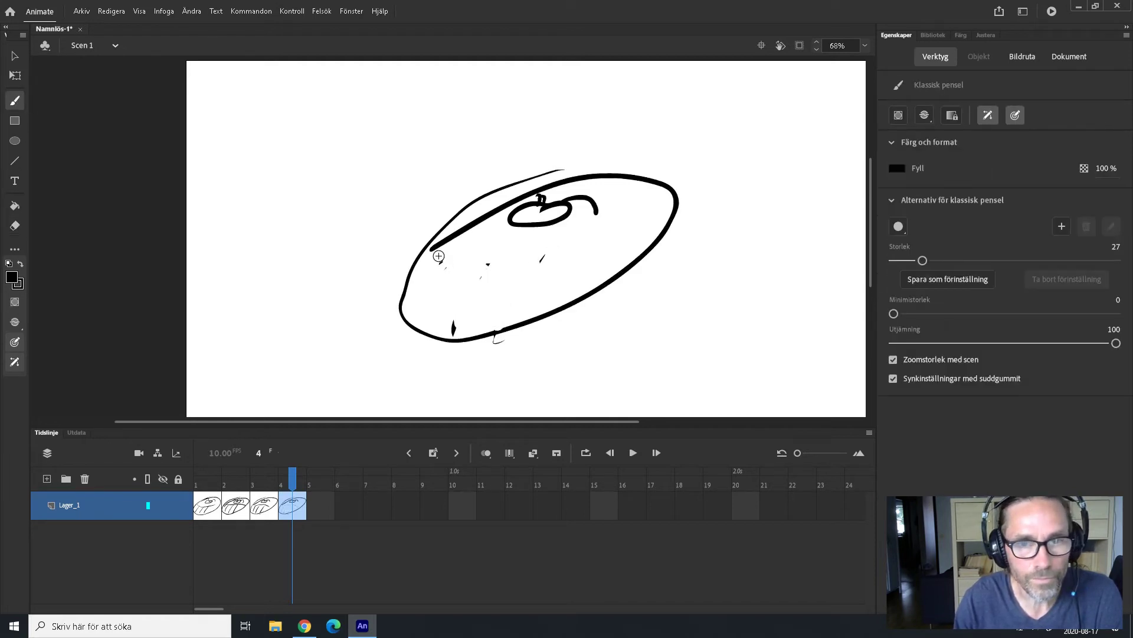
{"action": "left_click_drag", "start_coordinate": [432, 265], "coordinate": [448, 263]}
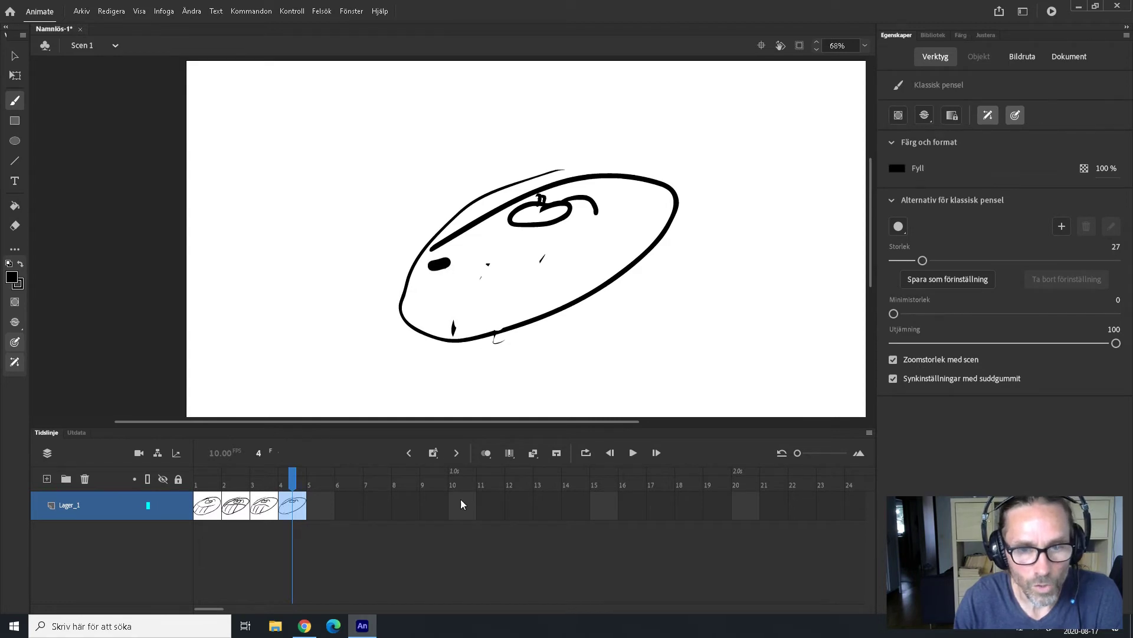
{"action": "left_click", "coordinate": [486, 453]}
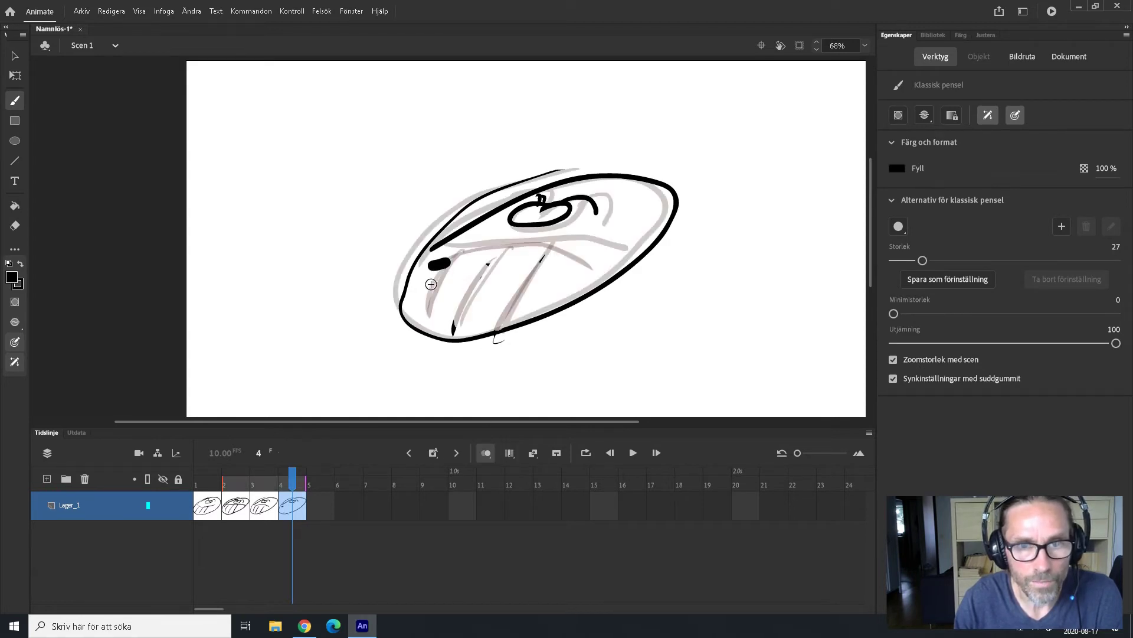
{"action": "mouse_move", "coordinate": [431, 283]}
{"action": "left_mouse_down"}
{"action": "mouse_move", "coordinate": [482, 256]}
{"action": "mouse_move", "coordinate": [572, 290]}
{"action": "mouse_move", "coordinate": [502, 325]}
{"action": "left_mouse_up"}
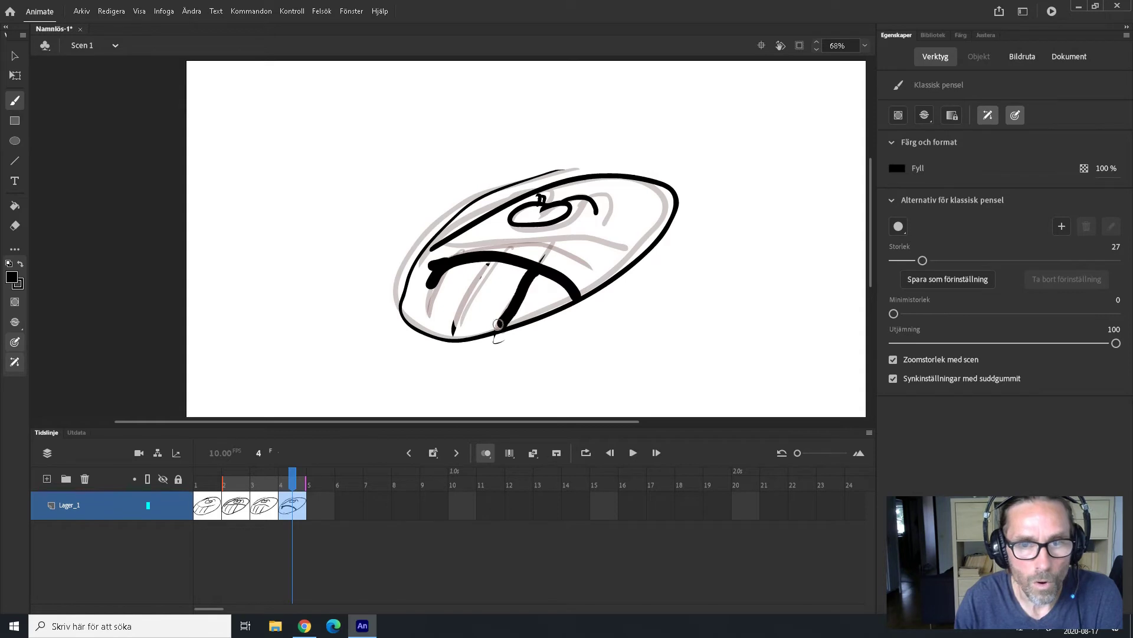
{"action": "left_click_drag", "start_coordinate": [491, 260], "coordinate": [463, 328]}
{"action": "left_click_drag", "start_coordinate": [456, 267], "coordinate": [433, 316]}
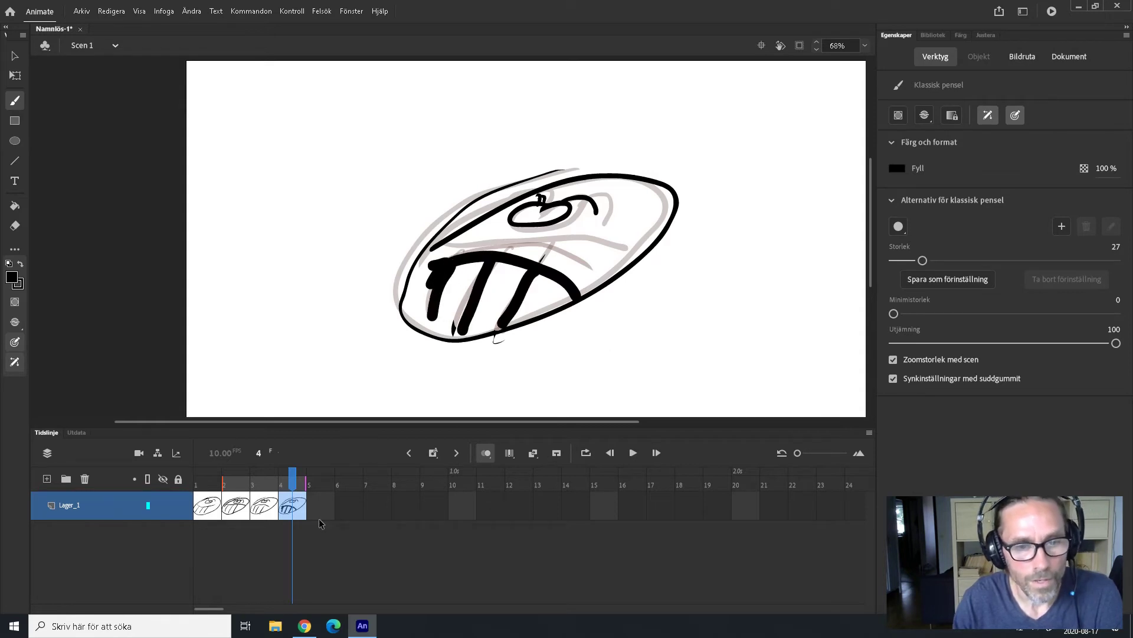
Step: Insert a keyframe at frame 5 of Lager_1 that repeats the frame 4 drawing
{"action": "mouse_move", "coordinate": [294, 483]}
{"action": "left_mouse_down"}
{"action": "mouse_move", "coordinate": [239, 484]}
{"action": "mouse_move", "coordinate": [306, 498]}
{"action": "left_mouse_up"}
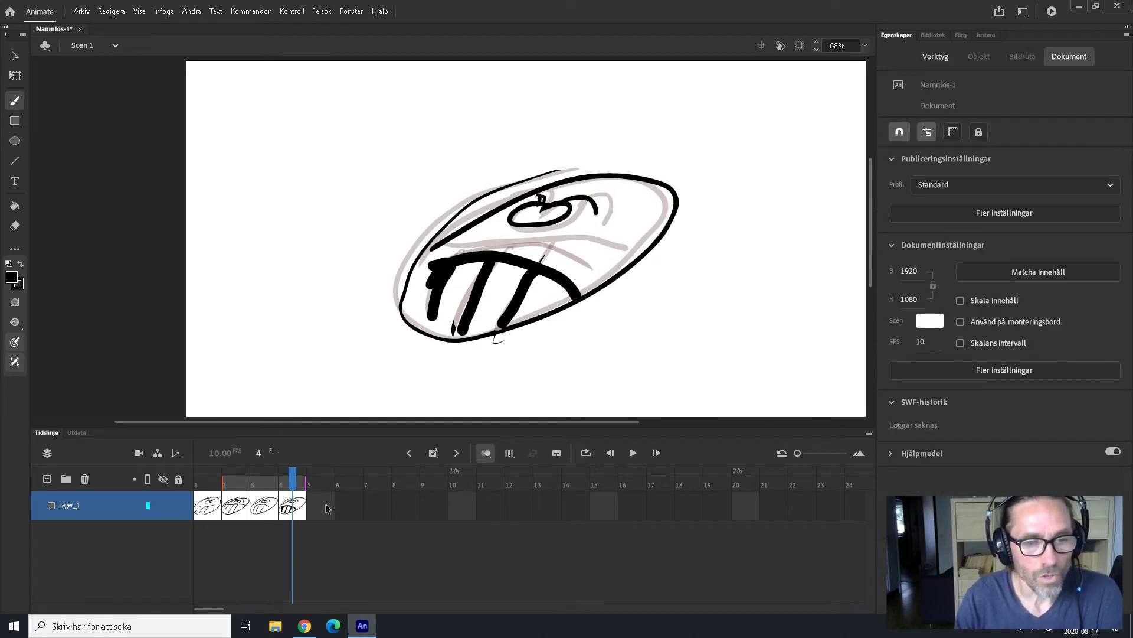
{"action": "right_click", "coordinate": [326, 508]}
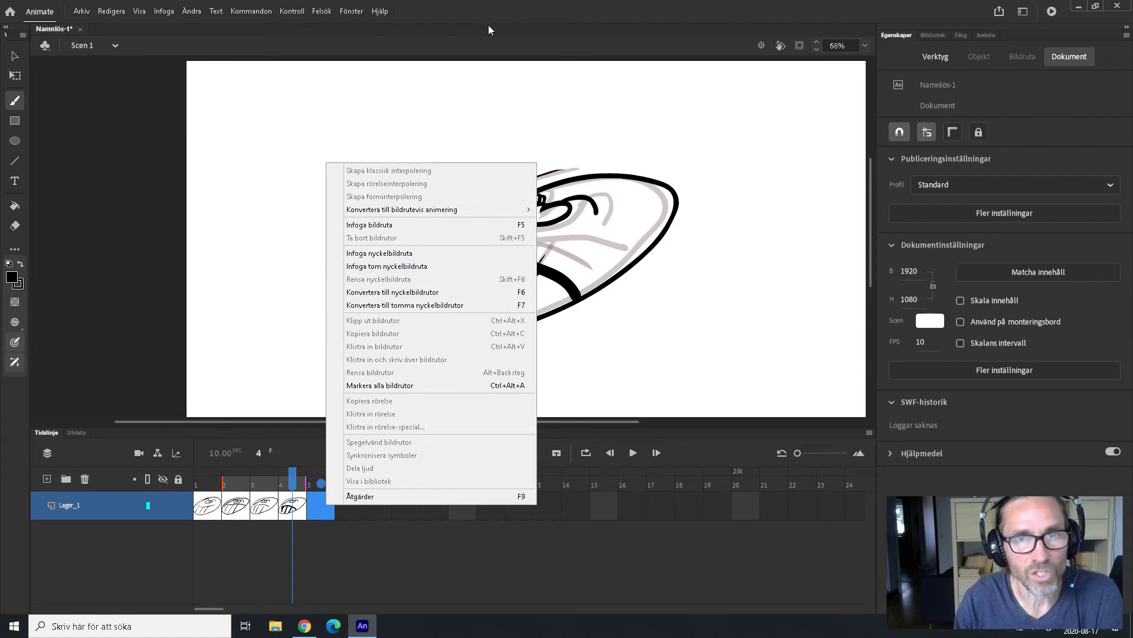
{"action": "left_click", "coordinate": [489, 293]}
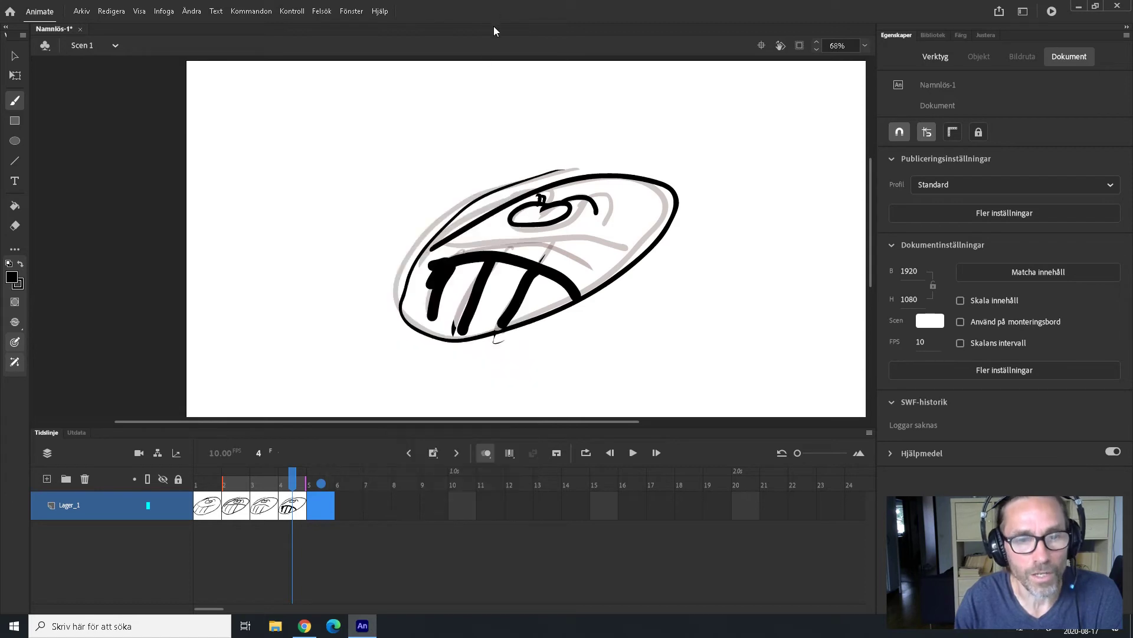
{"action": "left_click", "coordinate": [320, 505]}
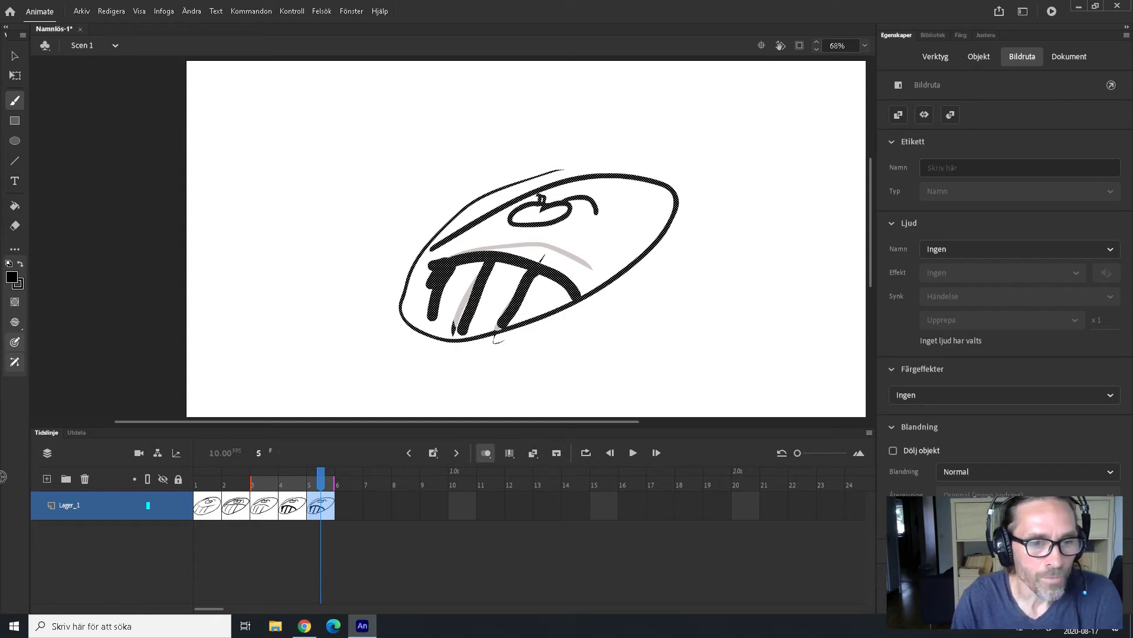
Step: Add a new layer and draw a wide rectangle about 1573 by 487 px on its frame 1, covering most of the face
{"action": "left_click", "coordinate": [47, 479]}
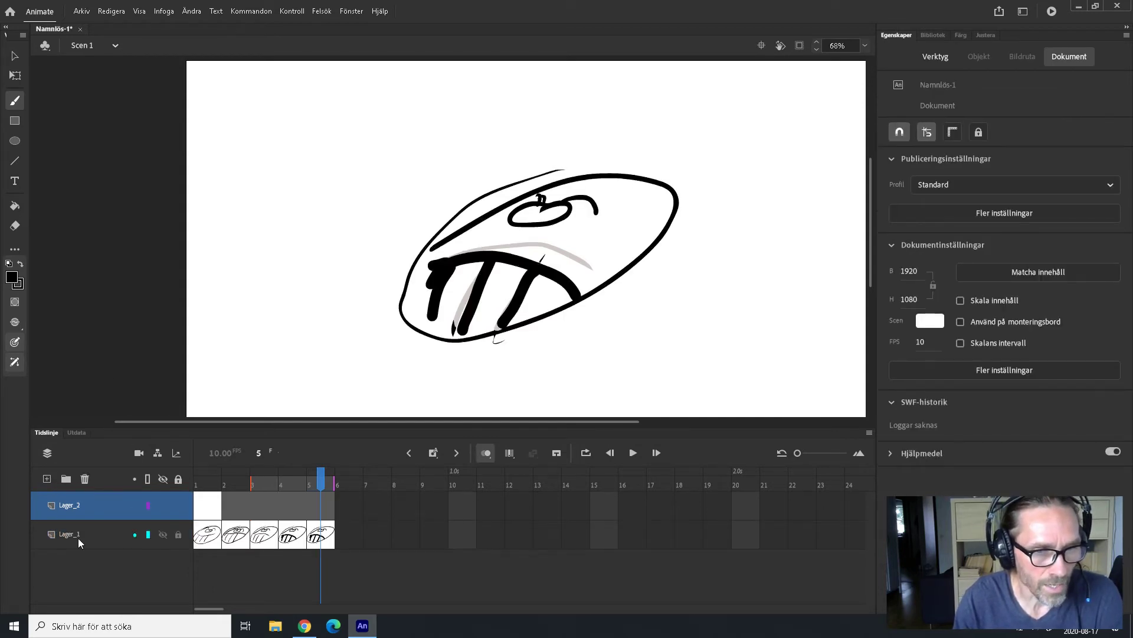
{"action": "left_click", "coordinate": [214, 507]}
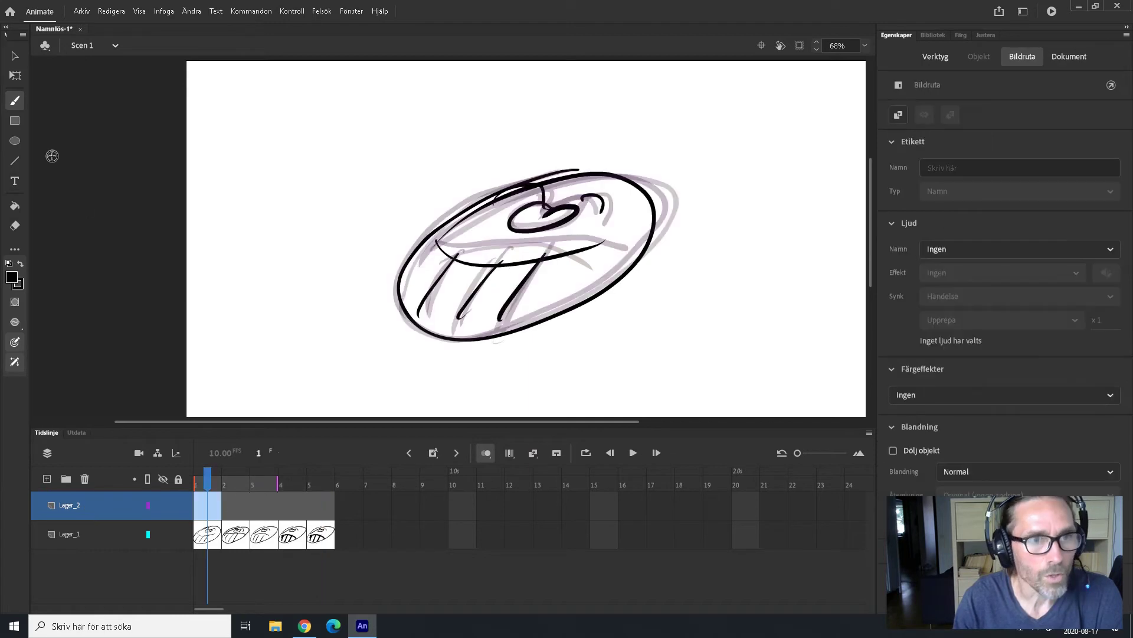
{"action": "left_click", "coordinate": [20, 121]}
{"action": "mouse_move", "coordinate": [235, 199]}
{"action": "left_mouse_down"}
{"action": "mouse_move", "coordinate": [266, 230]}
{"action": "mouse_move", "coordinate": [630, 413]}
{"action": "mouse_move", "coordinate": [771, 405]}
{"action": "mouse_move", "coordinate": [666, 392]}
{"action": "mouse_move", "coordinate": [864, 394]}
{"action": "left_mouse_up"}
Step: Change the rectangle's fill to green and move its layer below Lager_1, behind the face
{"action": "left_click", "coordinate": [15, 56]}
{"action": "left_click", "coordinate": [379, 315]}
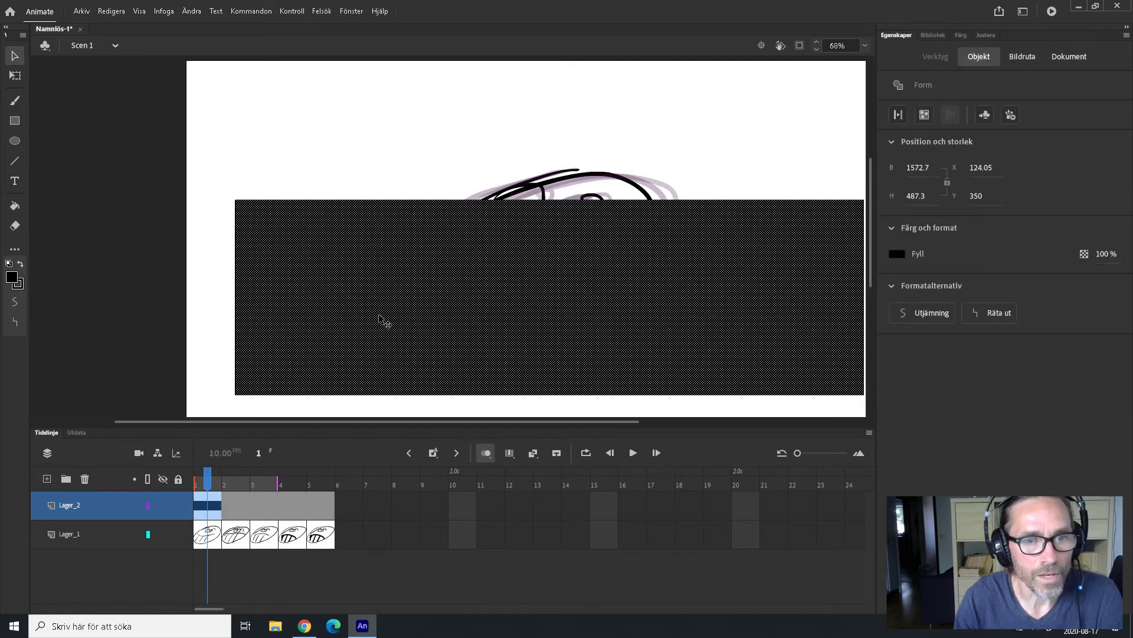
{"action": "left_click", "coordinate": [10, 273]}
{"action": "left_click", "coordinate": [134, 335]}
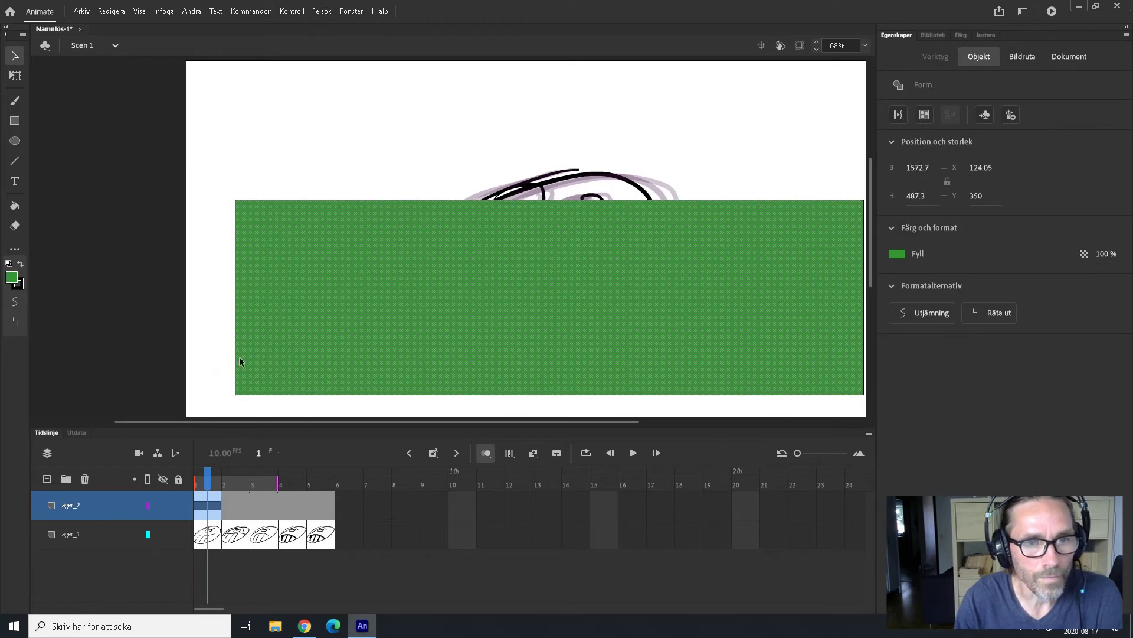
{"action": "left_click", "coordinate": [303, 151]}
{"action": "left_click_drag", "start_coordinate": [83, 509], "coordinate": [83, 548]}
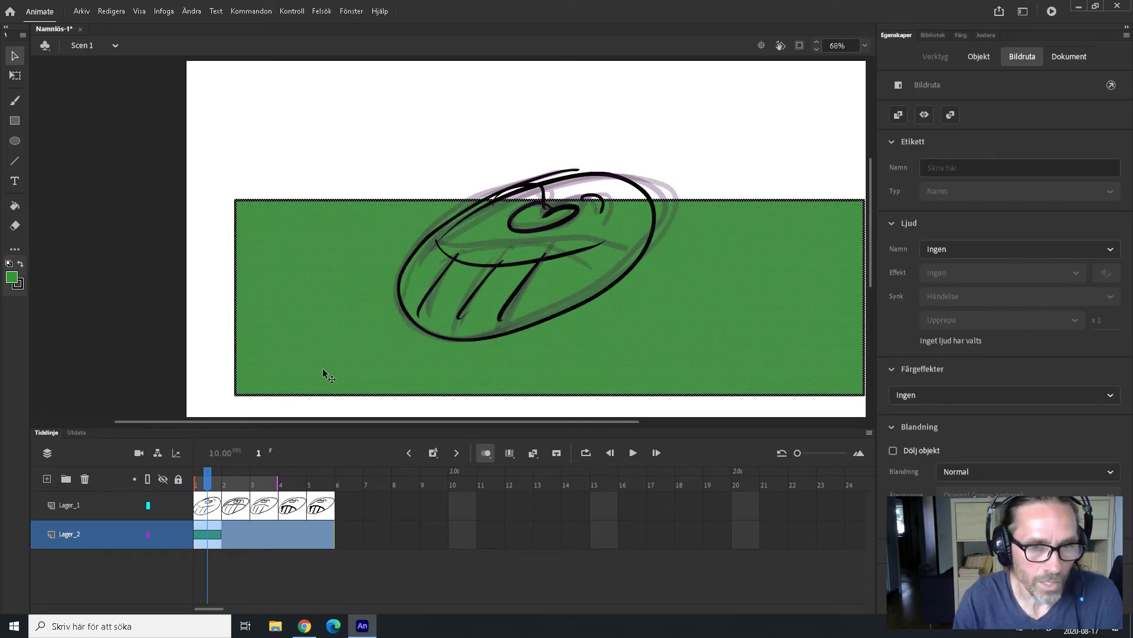
{"action": "left_click", "coordinate": [229, 555]}
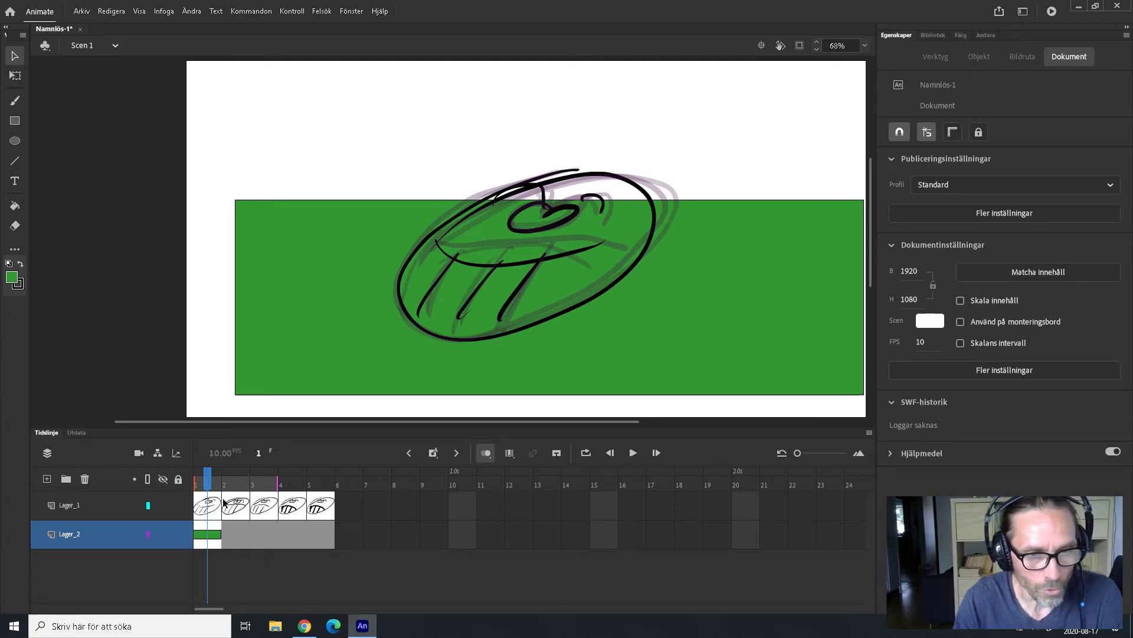
Step: Step through frames 1 to 5 to check how the green background extends behind the face drawings
{"action": "left_click_drag", "start_coordinate": [210, 482], "coordinate": [321, 483]}
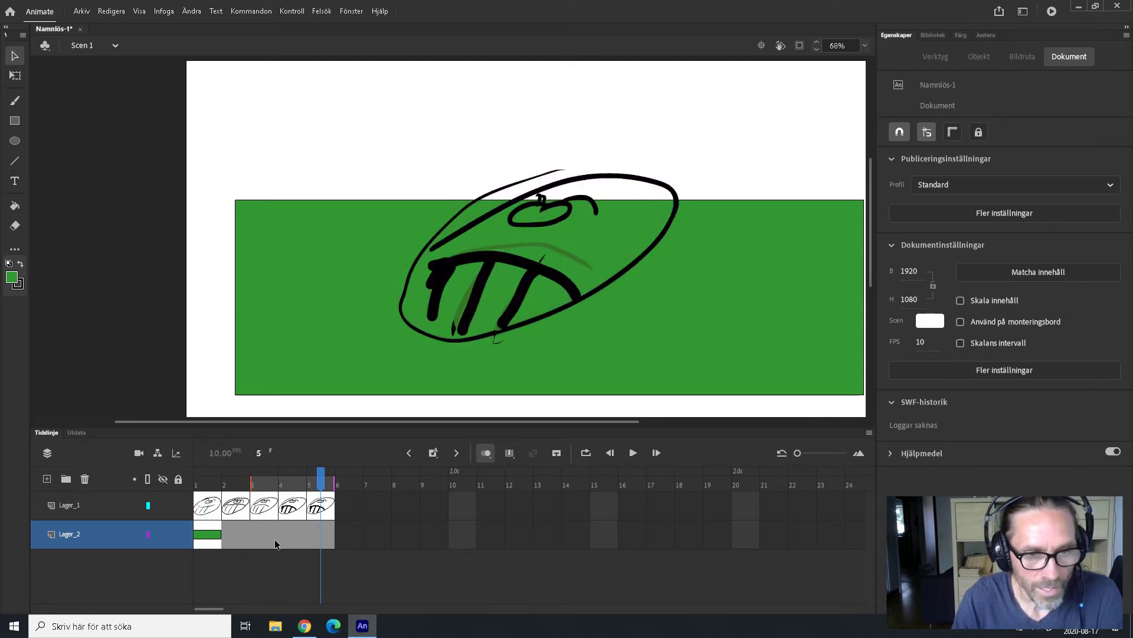
{"action": "left_click", "coordinate": [235, 533]}
{"action": "left_click", "coordinate": [219, 534]}
{"action": "left_click", "coordinate": [236, 531]}
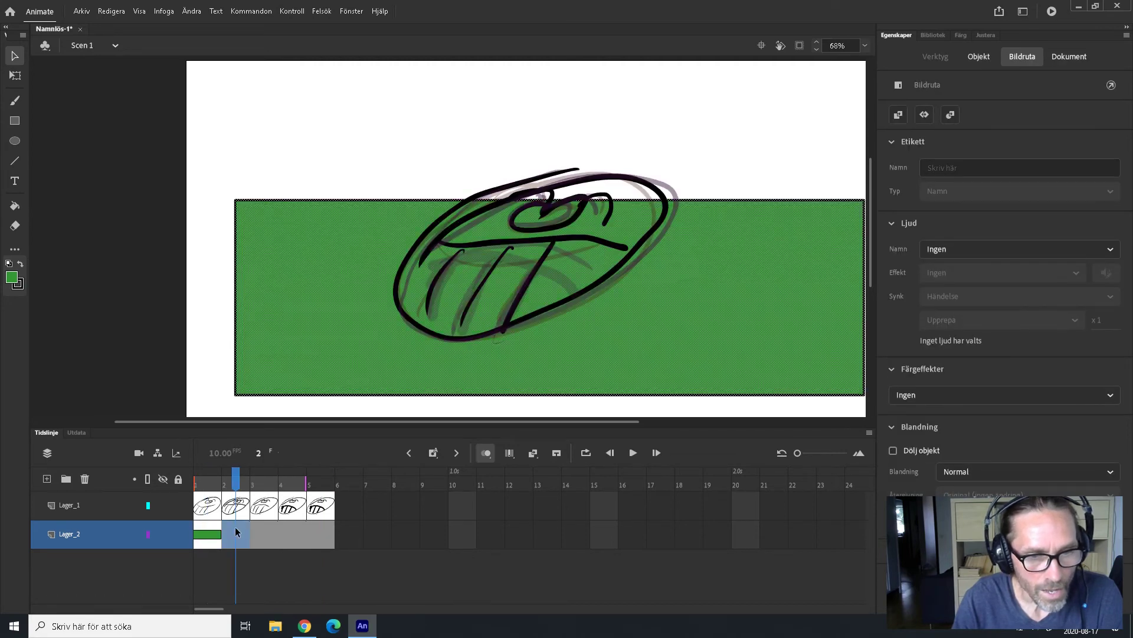
{"action": "key", "text": "period"}
{"action": "key", "text": "period"}
{"action": "key", "text": "period"}
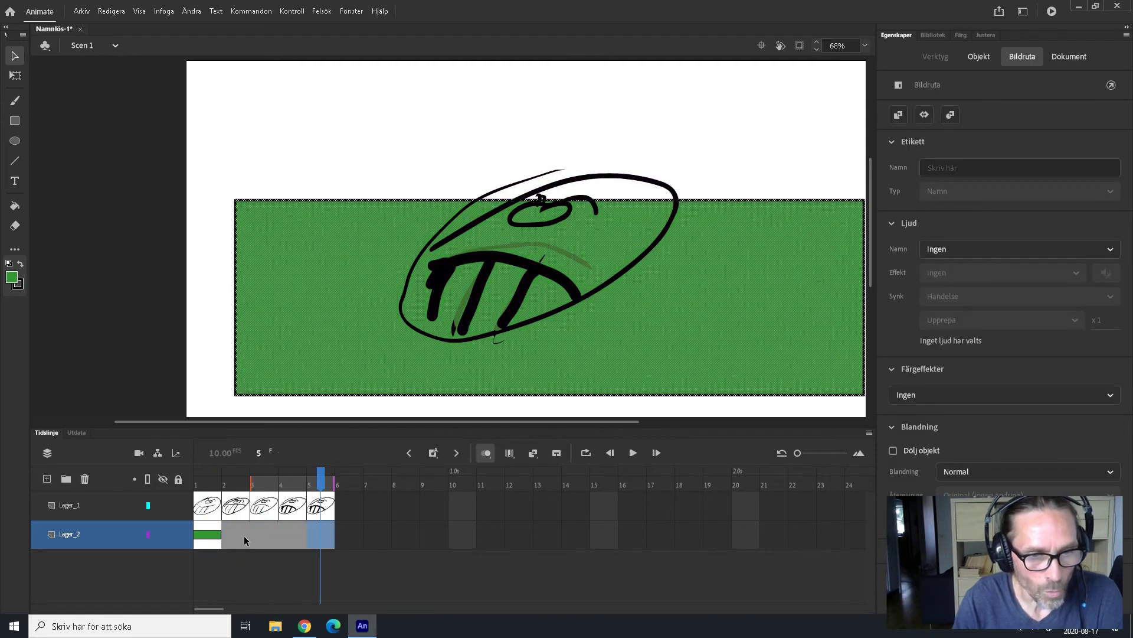
Step: Insert a blank keyframe at frame 5 of Lager_2
{"action": "left_click", "coordinate": [240, 539]}
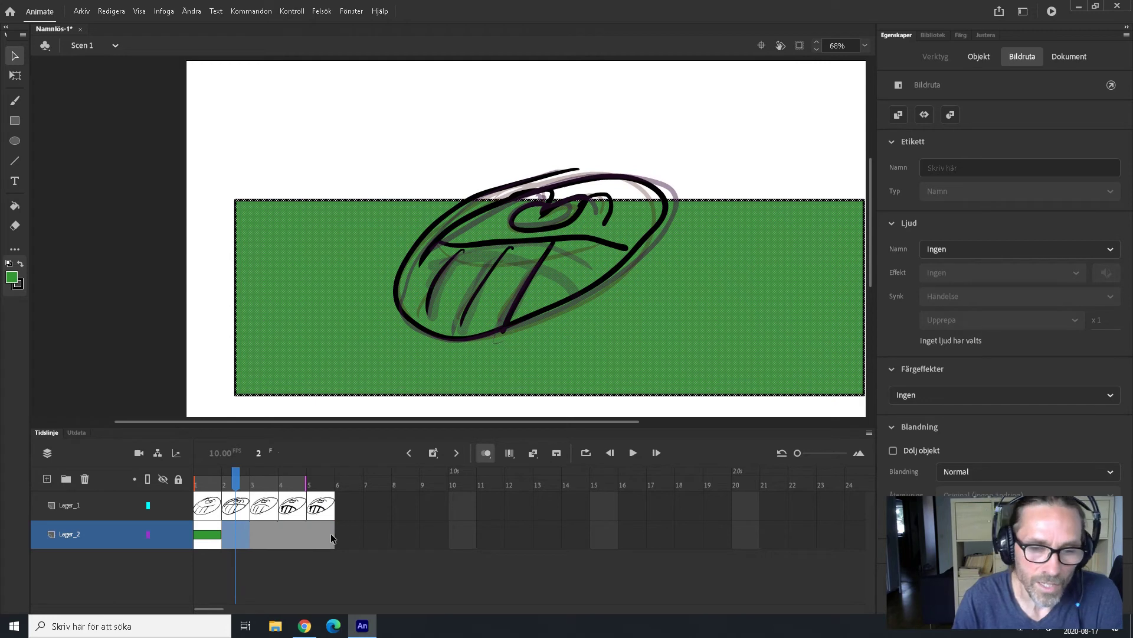
{"action": "left_click", "coordinate": [350, 536]}
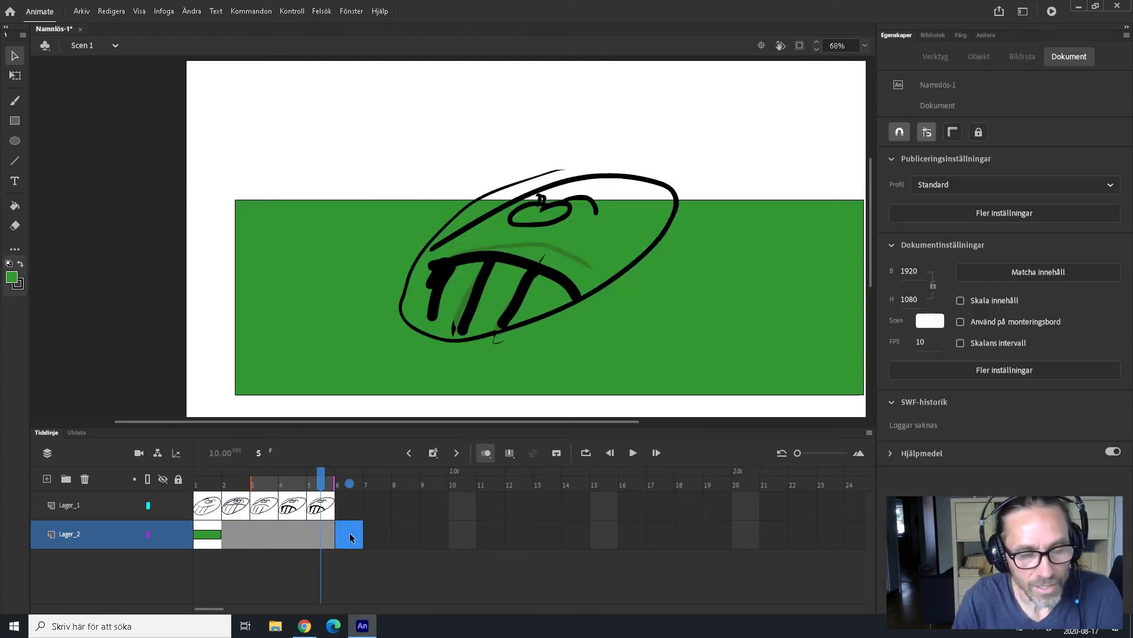
{"action": "left_click", "coordinate": [322, 541]}
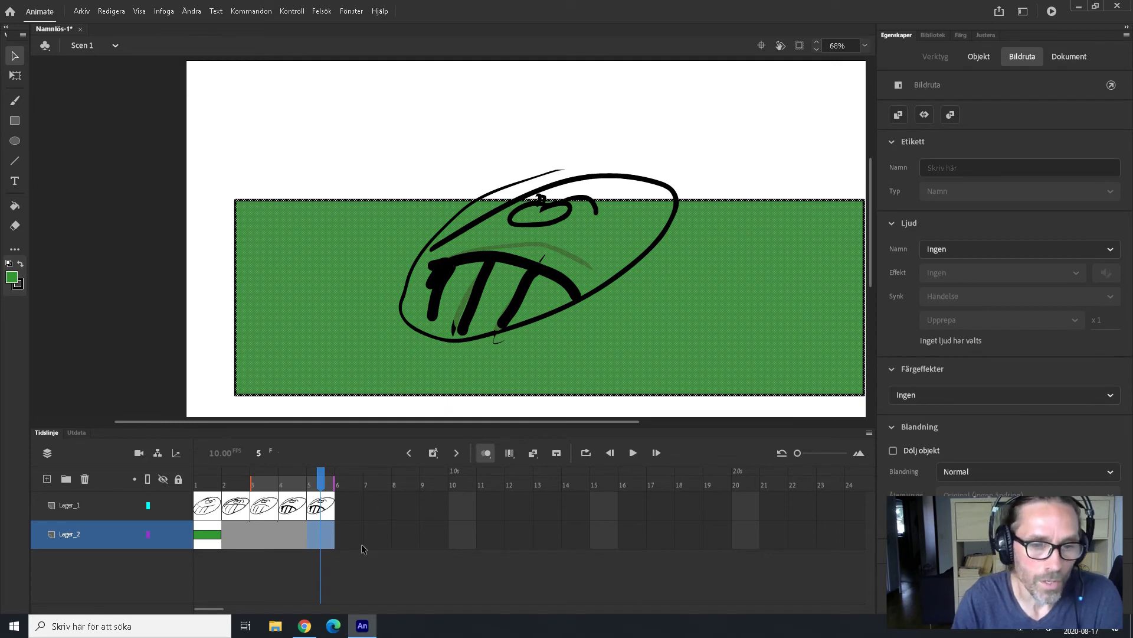
{"action": "right_click", "coordinate": [322, 539]}
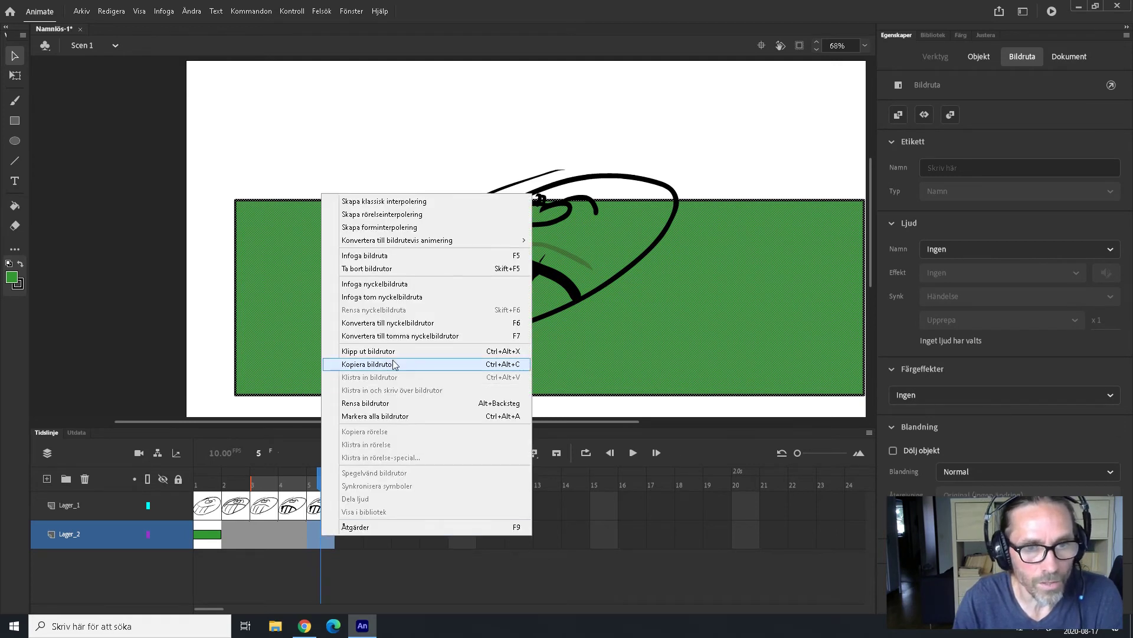
{"action": "left_click", "coordinate": [396, 297]}
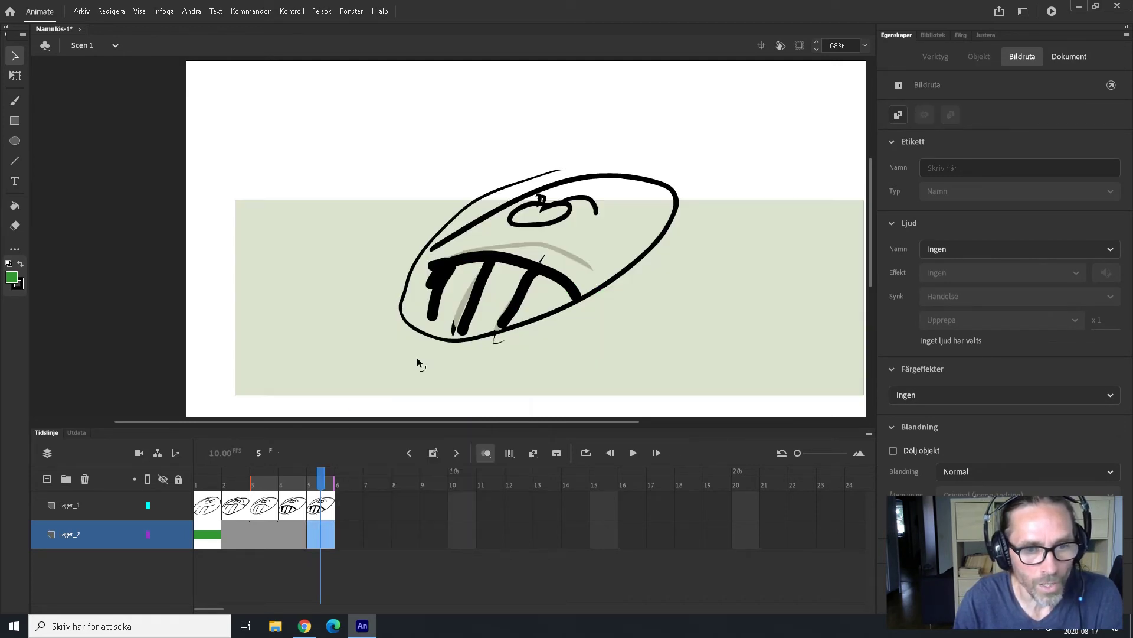
Step: Draw a large green oval beside the face on frame 5 of Lager_2, and scrub through frames 1 to 5 to check it
{"action": "left_click", "coordinate": [15, 140]}
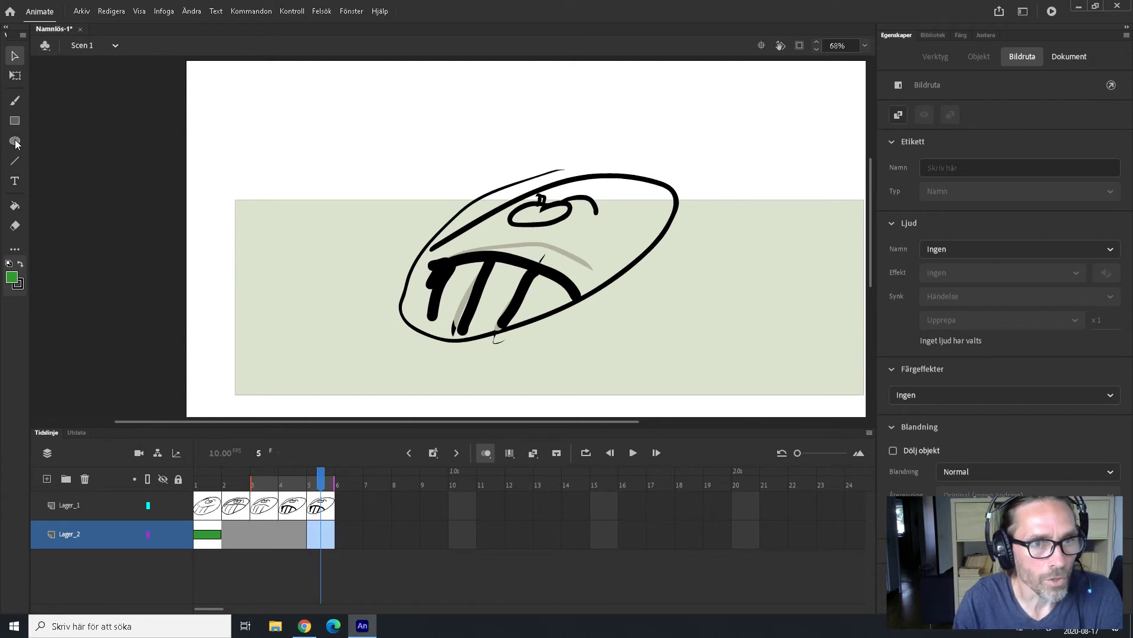
{"action": "left_click_drag", "start_coordinate": [214, 168], "coordinate": [433, 360]}
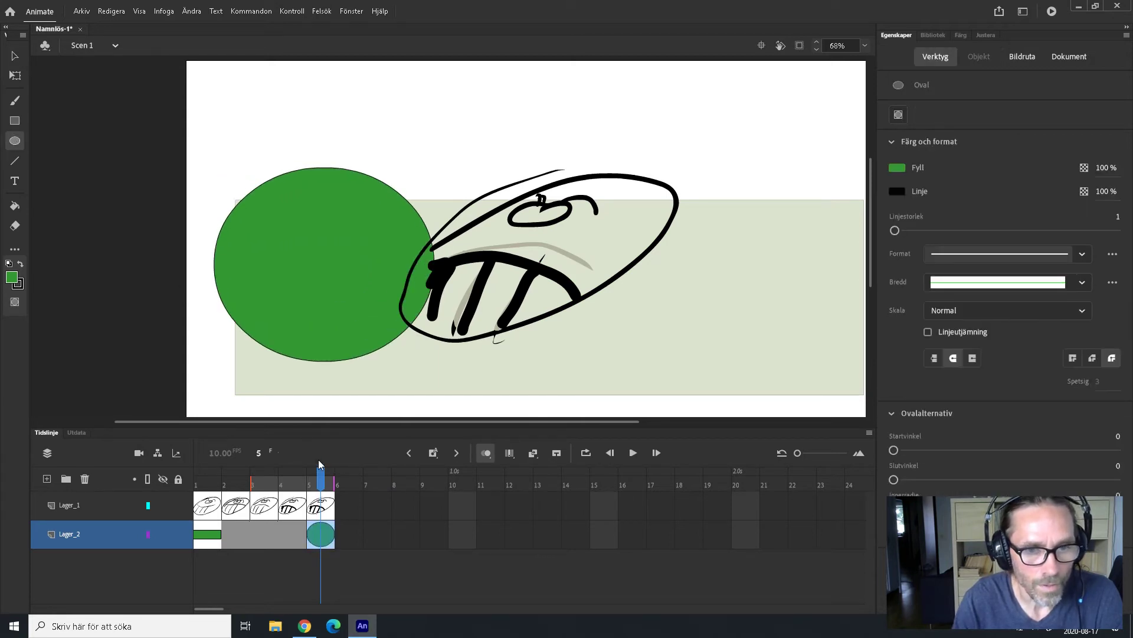
{"action": "left_click", "coordinate": [208, 534]}
{"action": "left_click", "coordinate": [208, 540]}
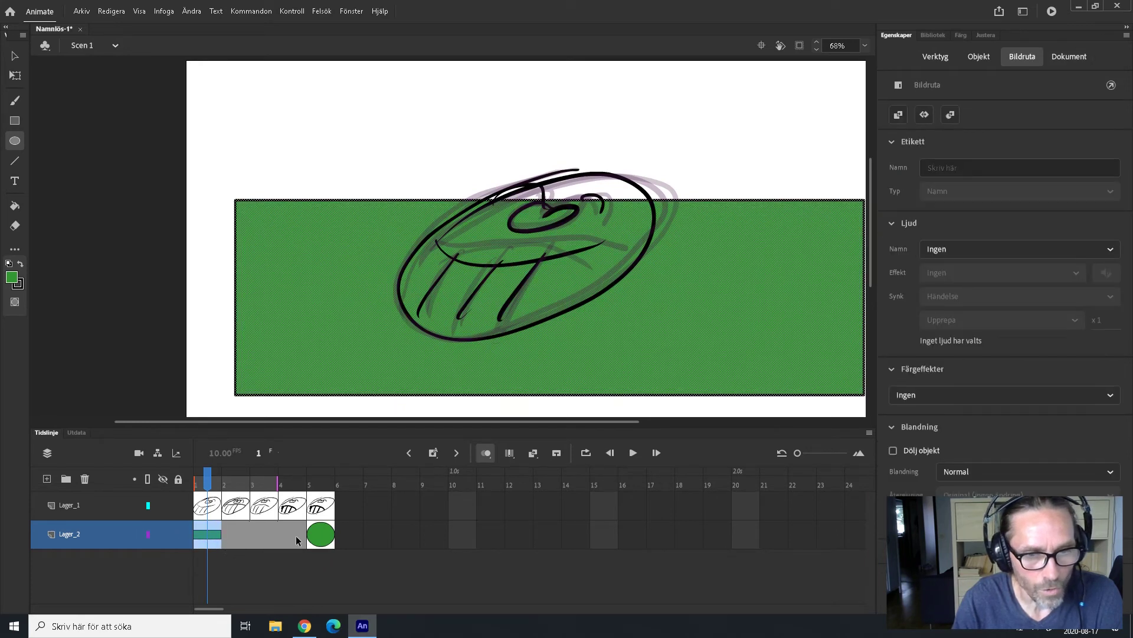
{"action": "left_click", "coordinate": [211, 473]}
{"action": "left_click_drag", "start_coordinate": [210, 473], "coordinate": [337, 478]}
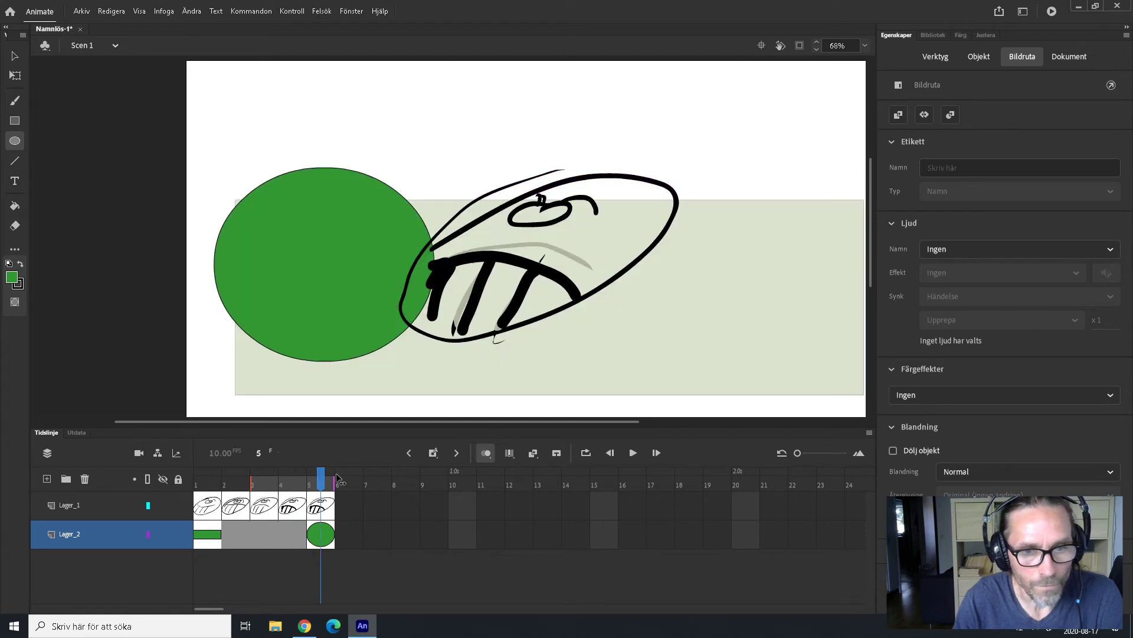
{"action": "left_click", "coordinate": [415, 387]}
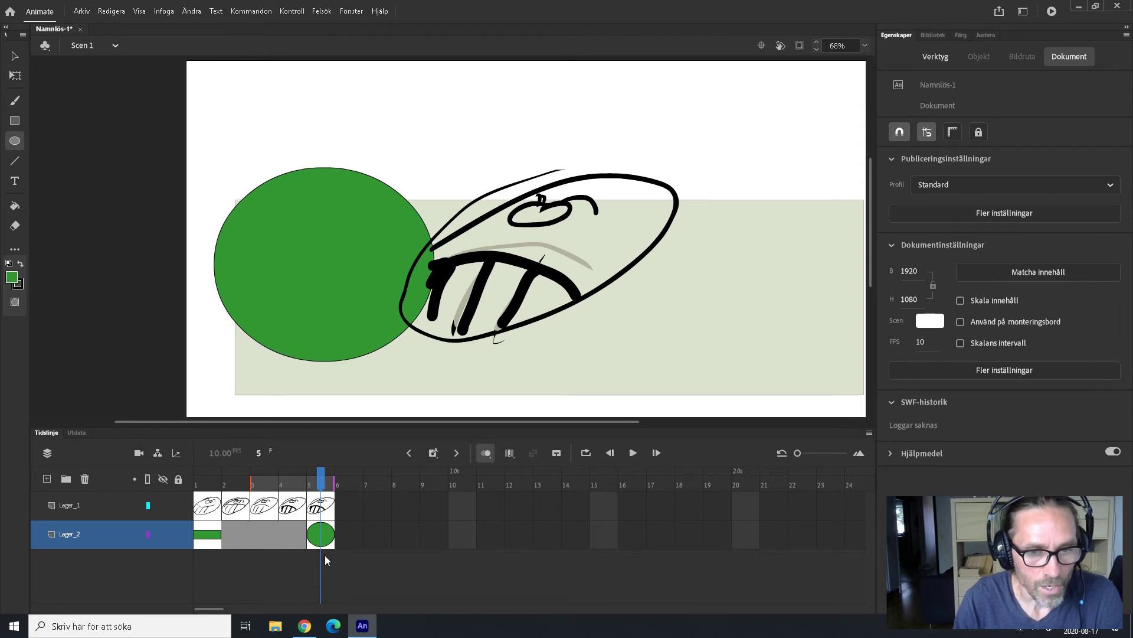
Step: Move the green oval's keyframe on Lager_2 from frame 5 to frame 15
{"action": "left_click", "coordinate": [322, 538]}
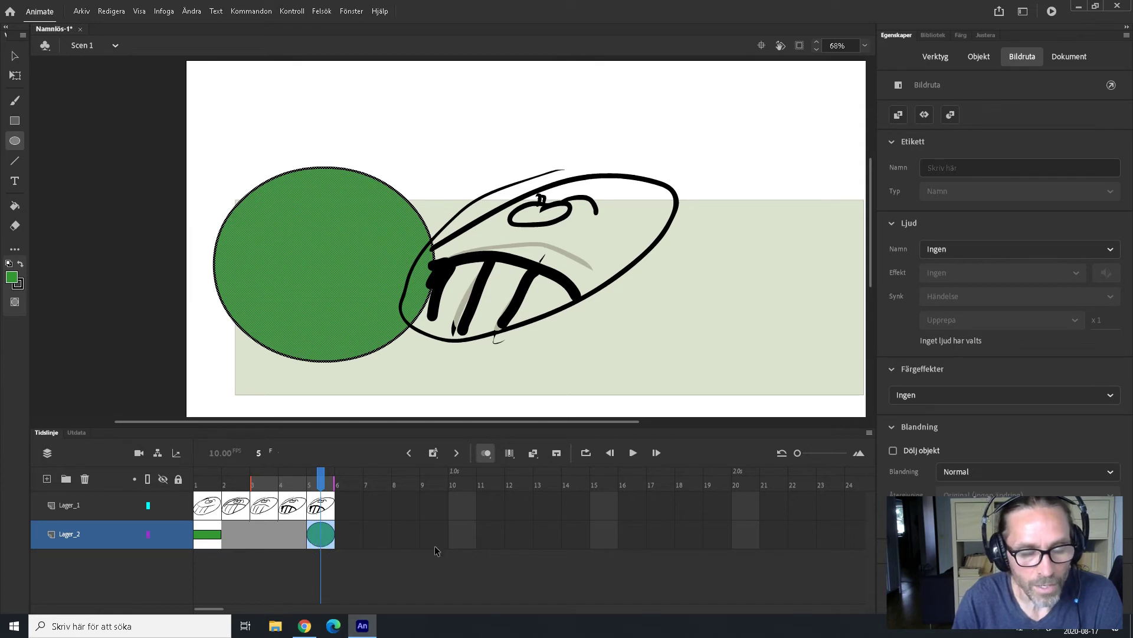
{"action": "left_click", "coordinate": [409, 557]}
{"action": "left_click", "coordinate": [329, 539]}
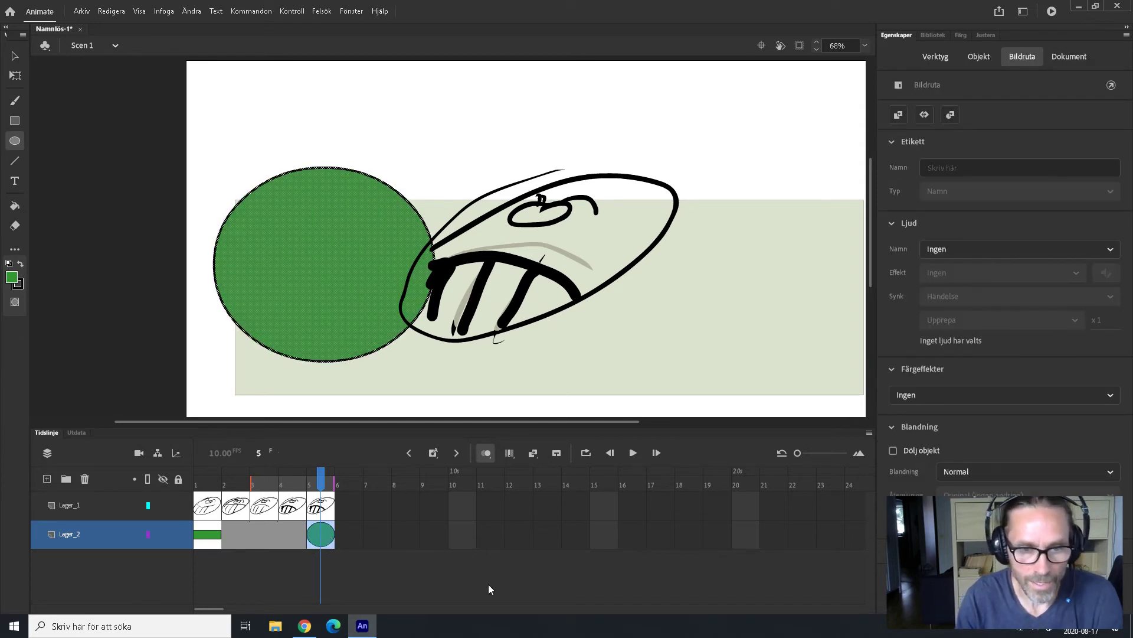
{"action": "left_click_drag", "start_coordinate": [320, 530], "coordinate": [353, 537]}
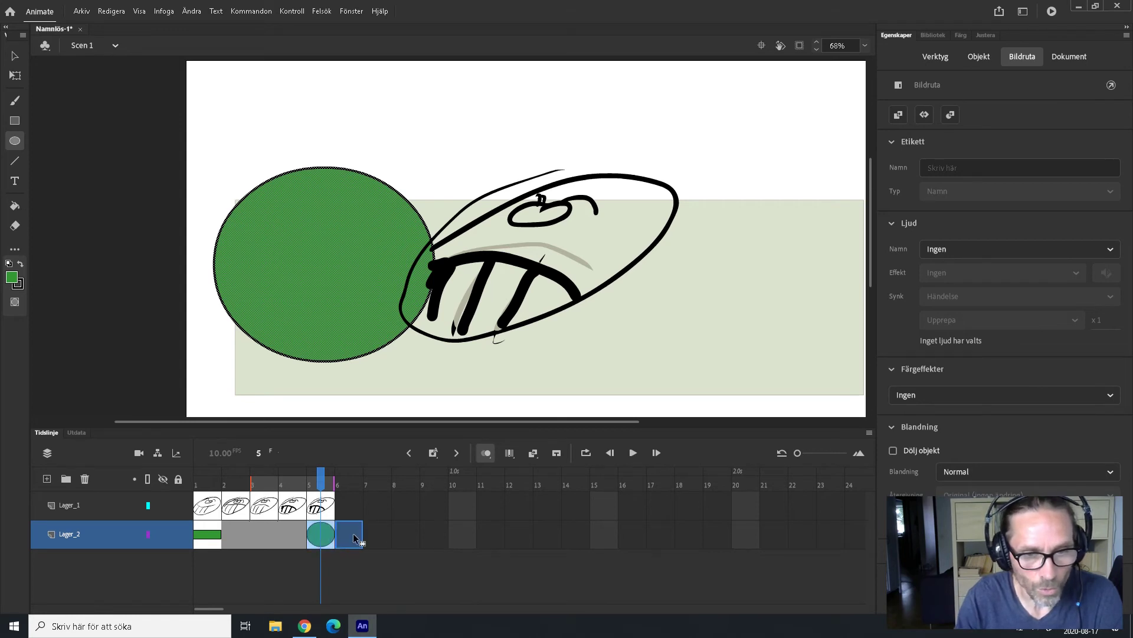
{"action": "left_click_drag", "start_coordinate": [601, 529], "coordinate": [602, 532]}
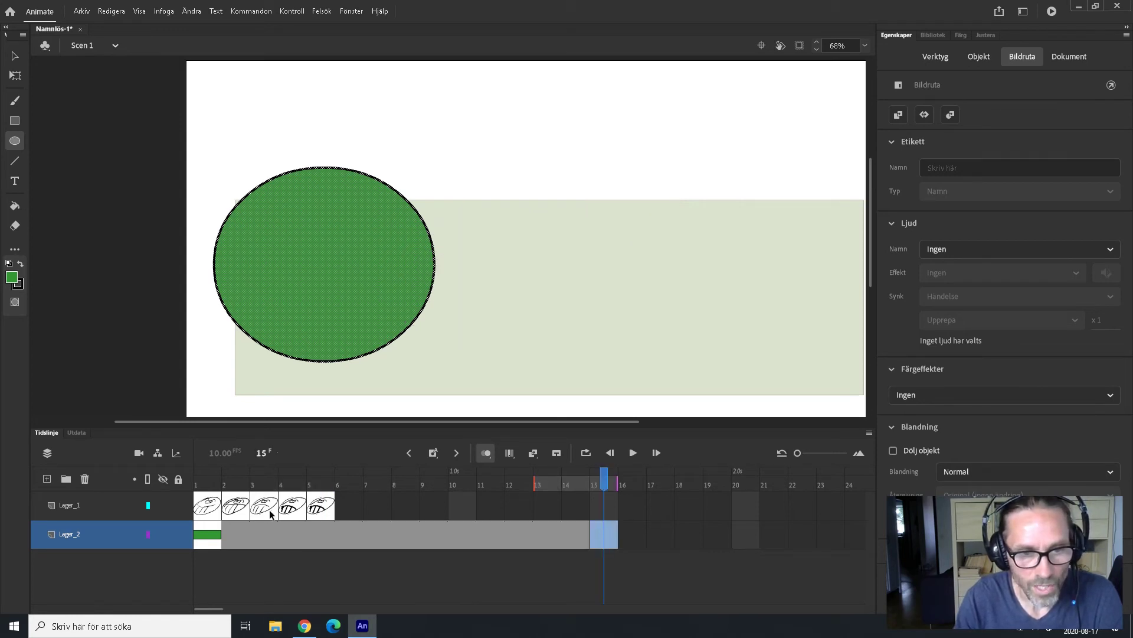
Step: Move the last face keyframe on Lager_1 from frame 5 to frame 15 and check how the frame 4 drawing holds until then
{"action": "left_click", "coordinate": [318, 508]}
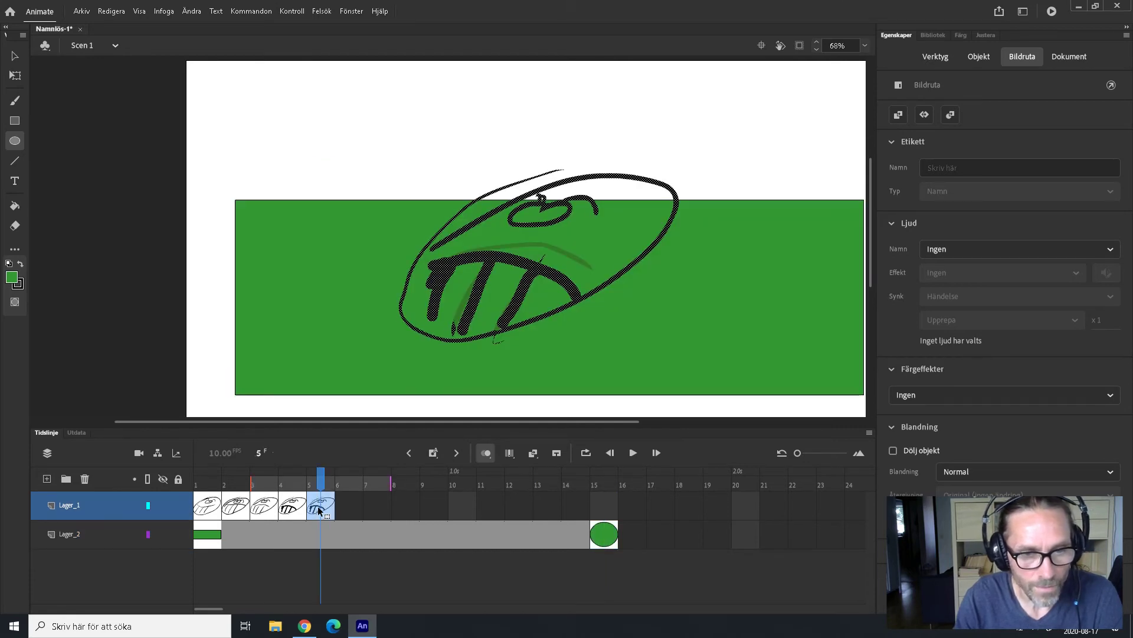
{"action": "left_click_drag", "start_coordinate": [319, 509], "coordinate": [595, 505]}
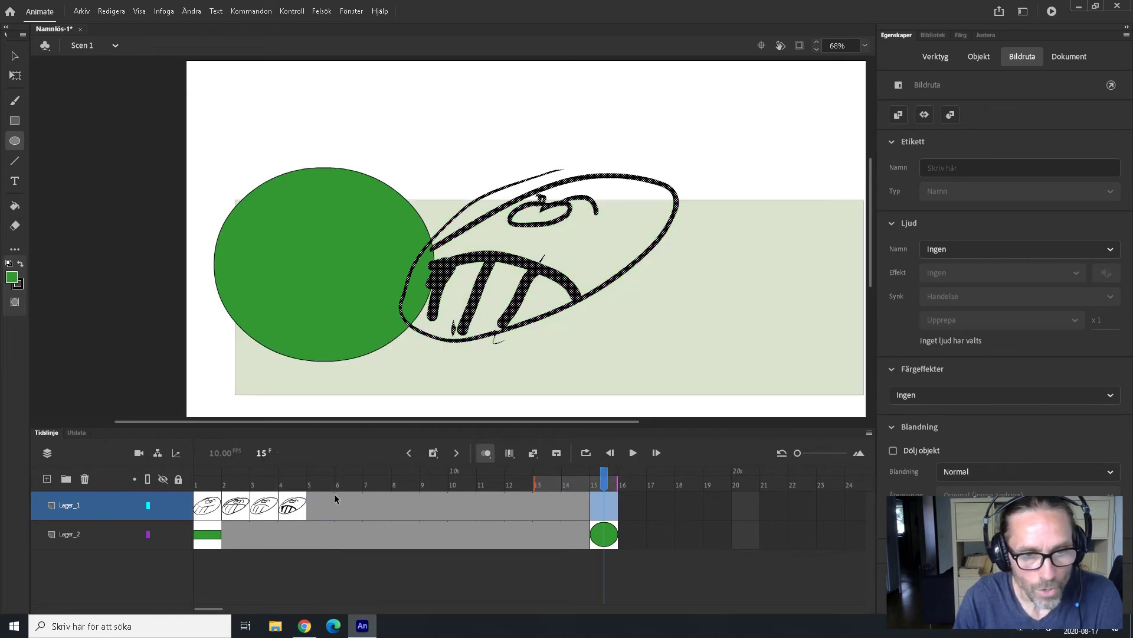
{"action": "left_click", "coordinate": [294, 507]}
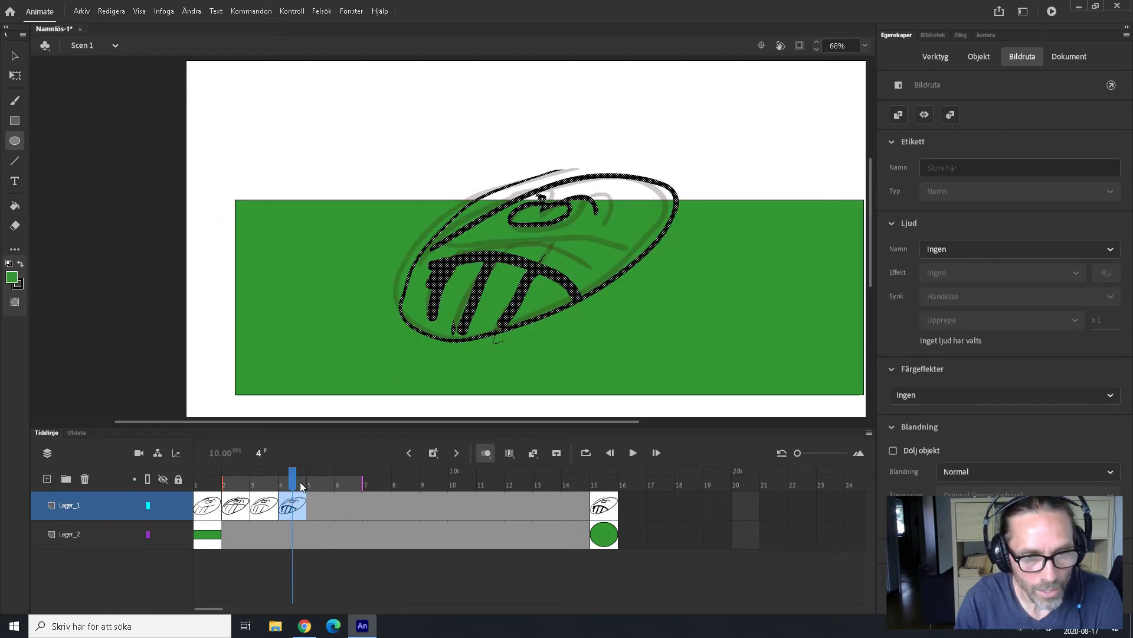
{"action": "left_click_drag", "start_coordinate": [301, 486], "coordinate": [604, 486]}
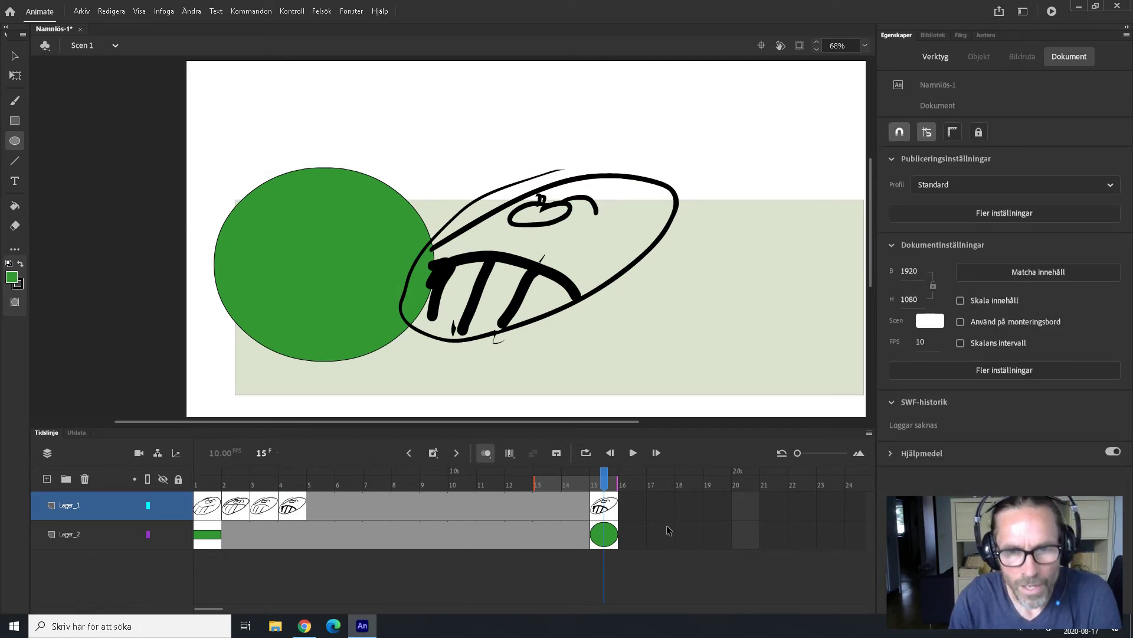
{"action": "left_click_drag", "start_coordinate": [357, 505], "coordinate": [452, 513]}
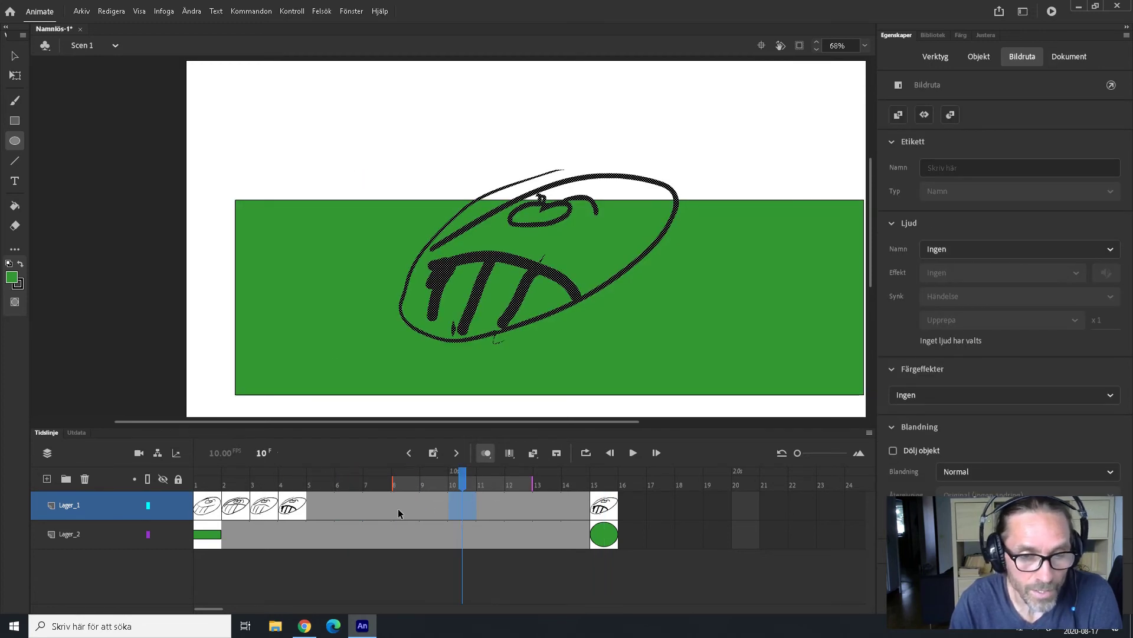
{"action": "left_click", "coordinate": [404, 512]}
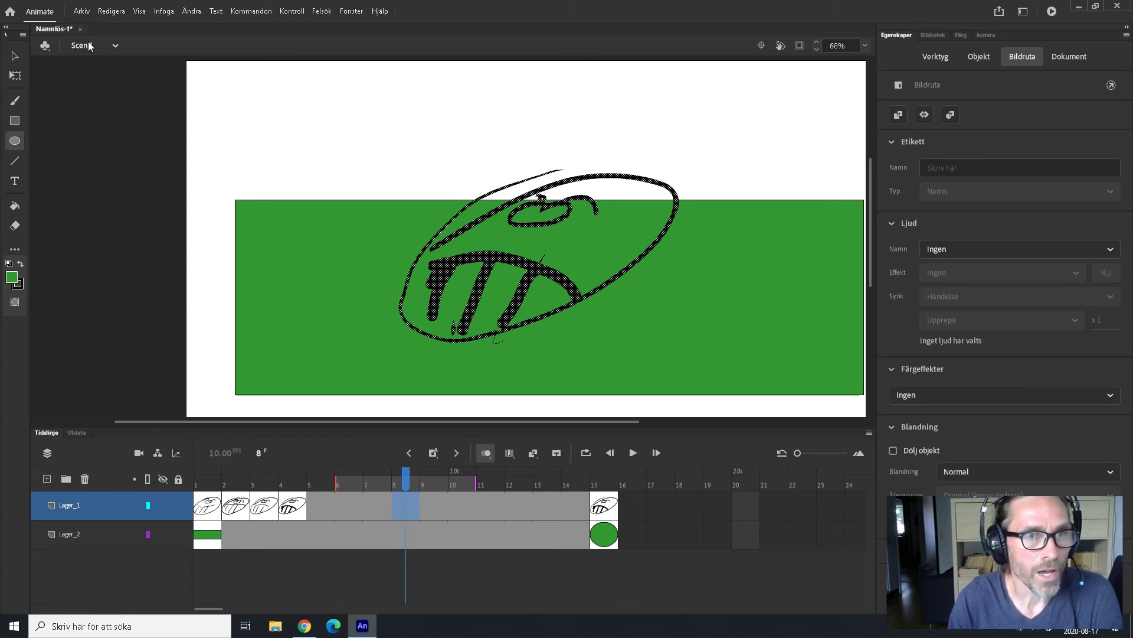
Step: Start a video/media export of the whole film, keeping H.264 as the format
{"action": "left_click", "coordinate": [83, 12]}
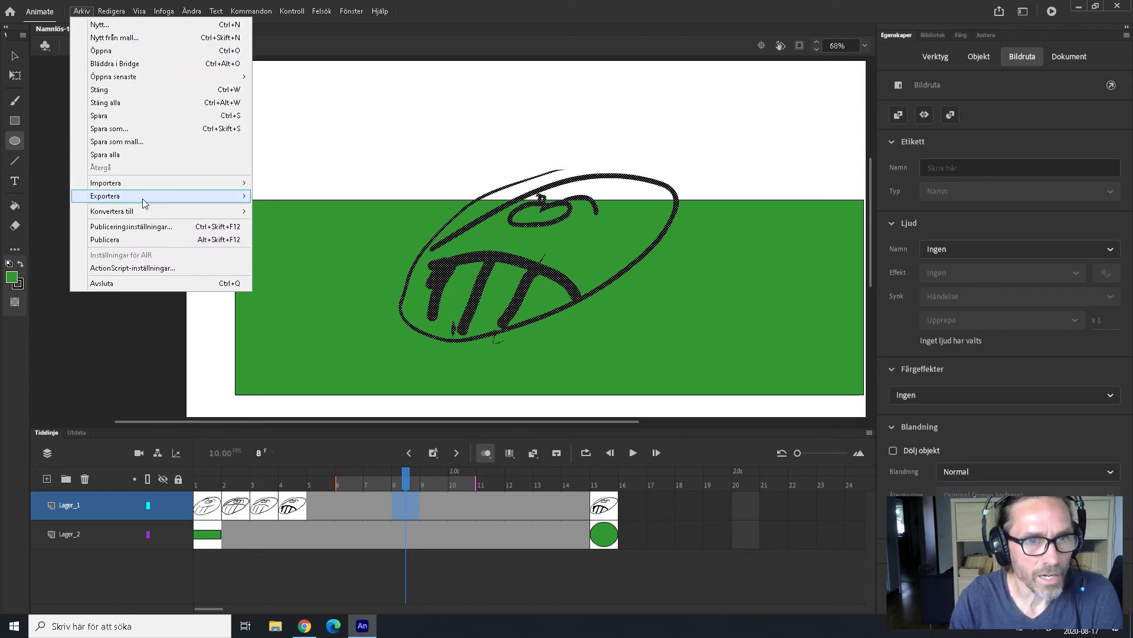
{"action": "mouse_move", "coordinate": [143, 198]}
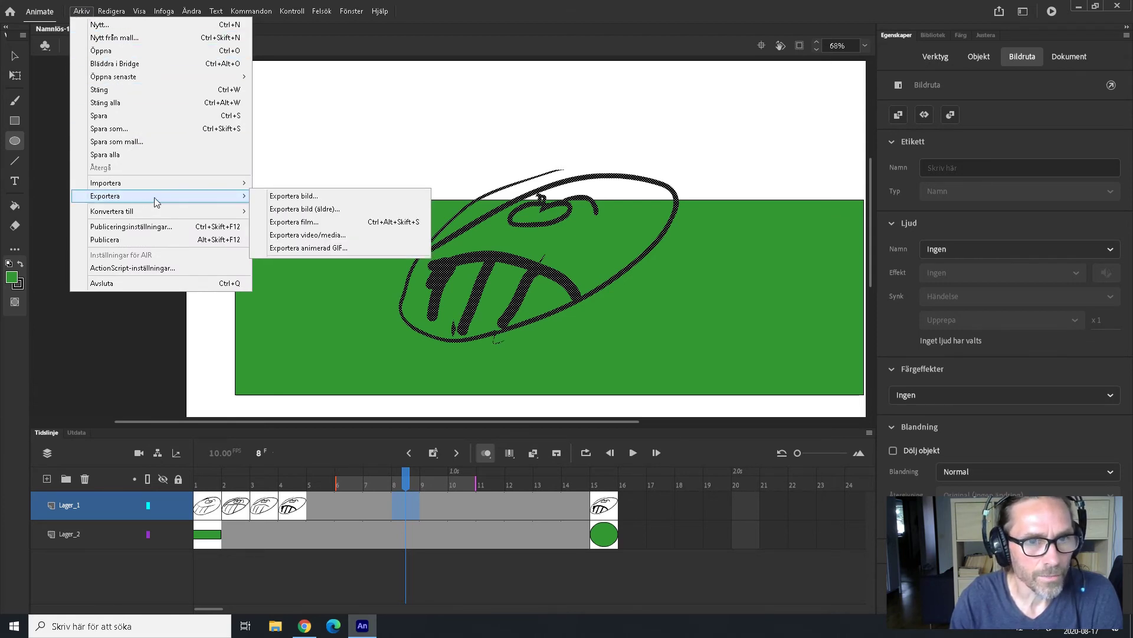
{"action": "left_click", "coordinate": [312, 236]}
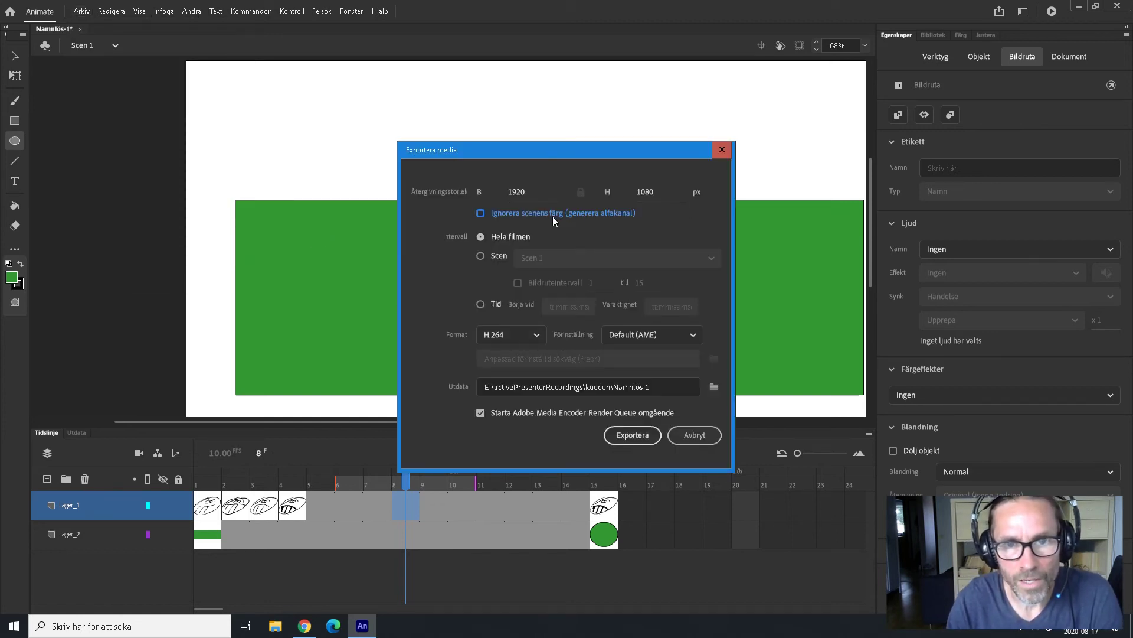
{"action": "left_click", "coordinate": [525, 334]}
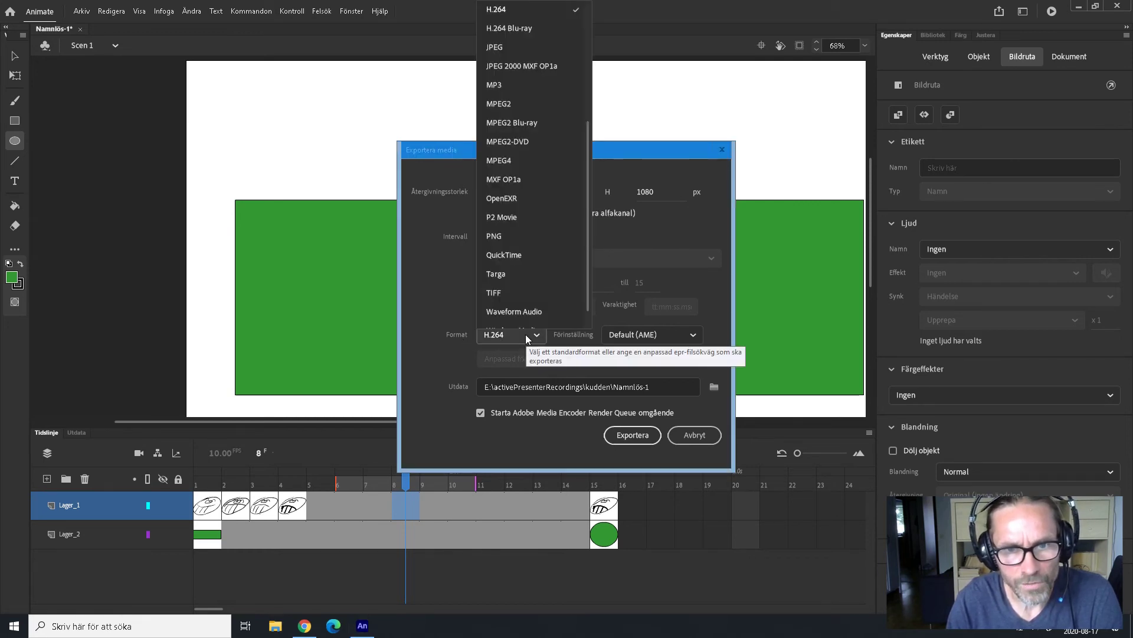
{"action": "left_click", "coordinate": [527, 335]}
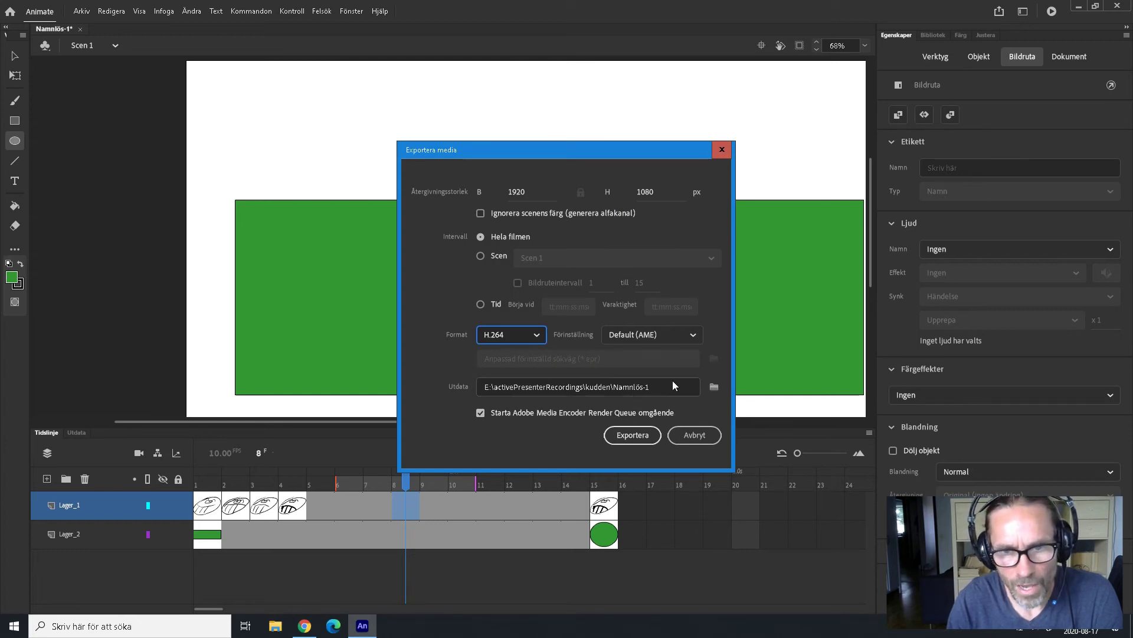
Step: Set the output file to aaaaaaaaaaaaaa in E:\temp and export the video through Media Encoder
{"action": "left_click", "coordinate": [713, 386]}
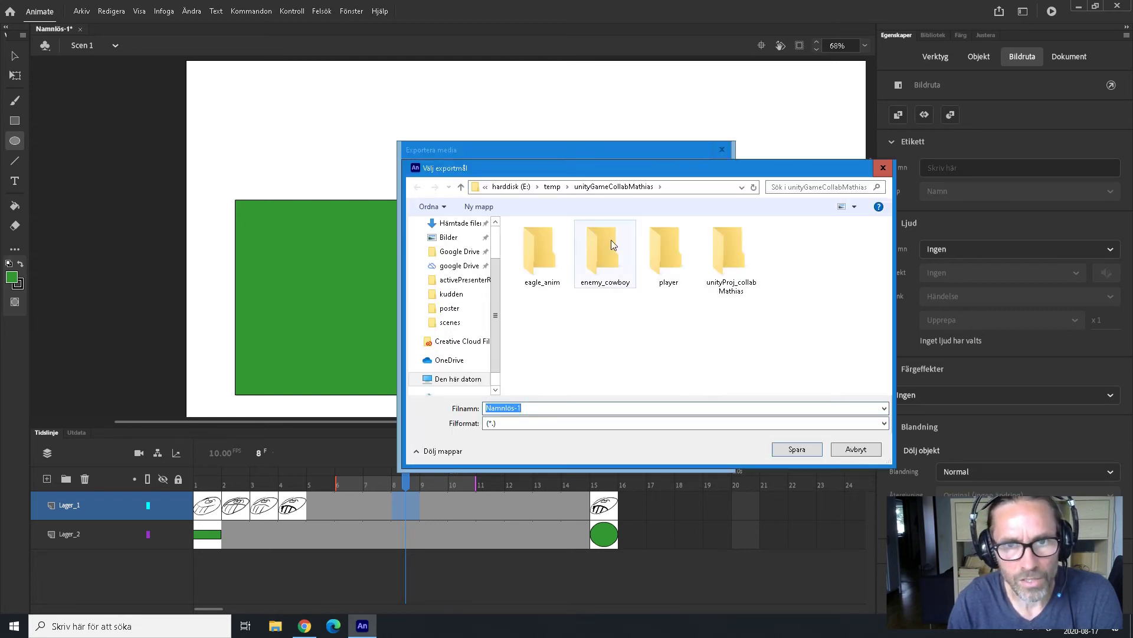
{"action": "left_click", "coordinate": [552, 186]}
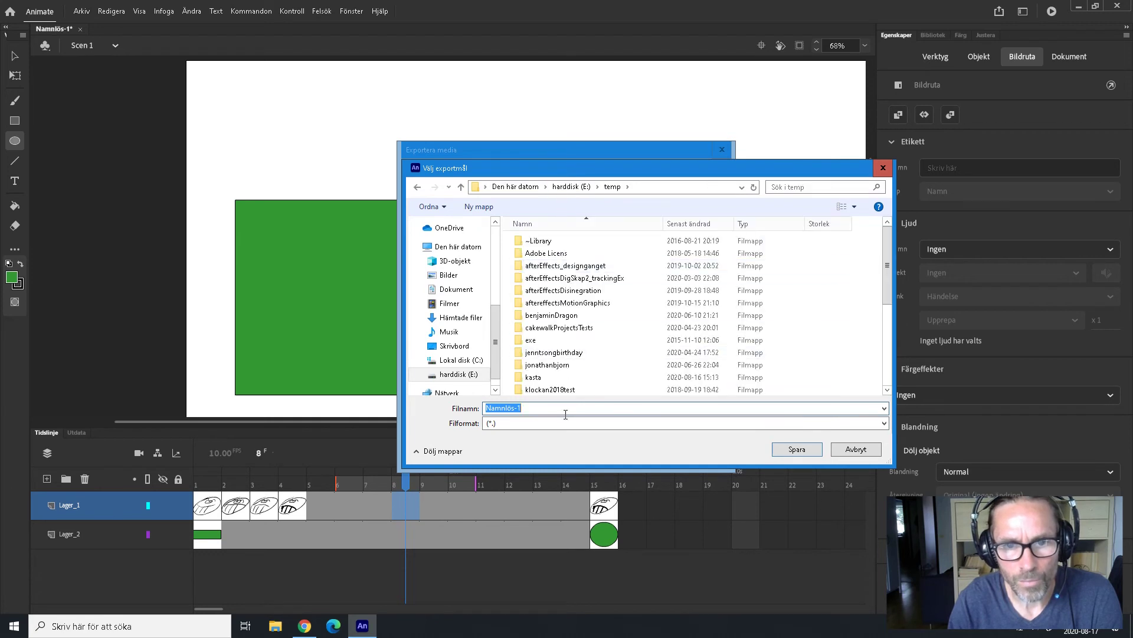
{"action": "type", "text": "aaaaa"}
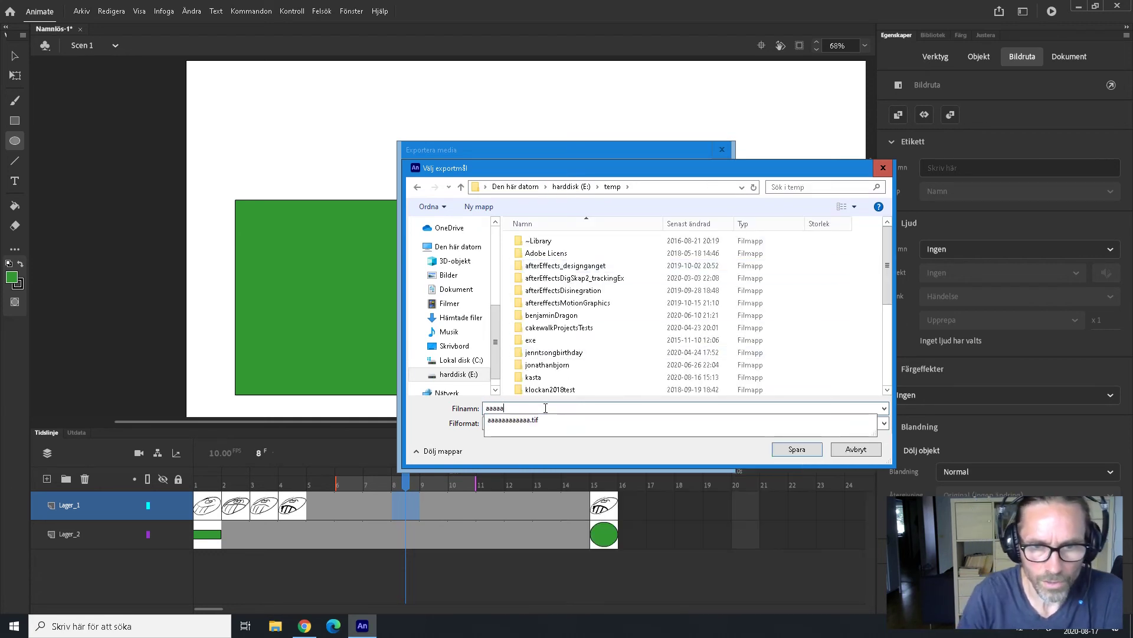
{"action": "type", "text": "aaaaaaaaa"}
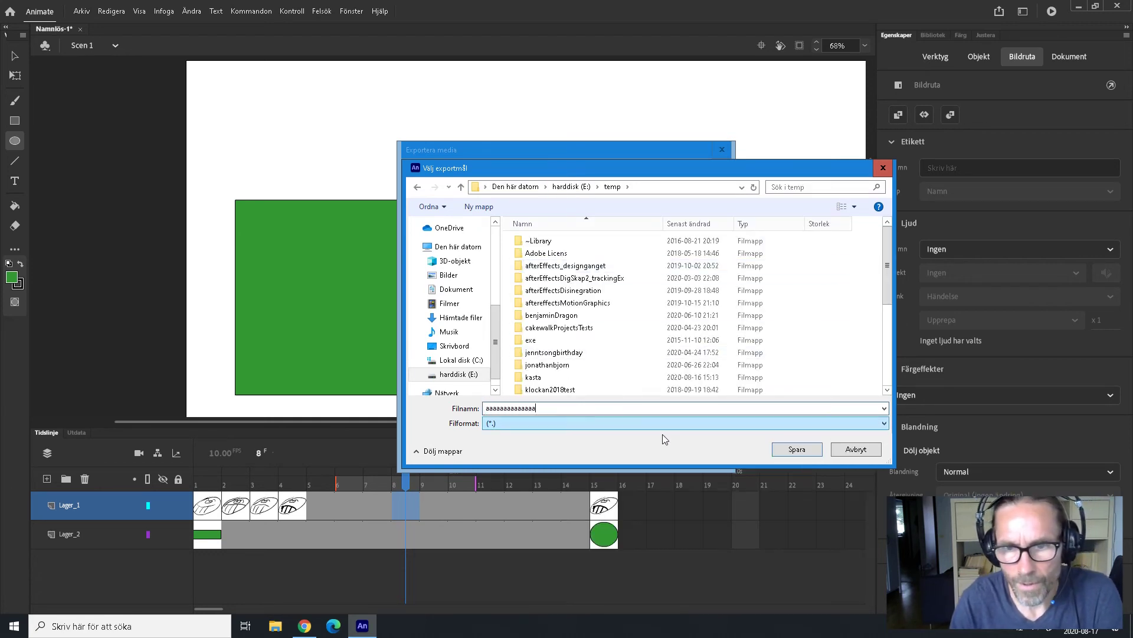
{"action": "left_click", "coordinate": [795, 449]}
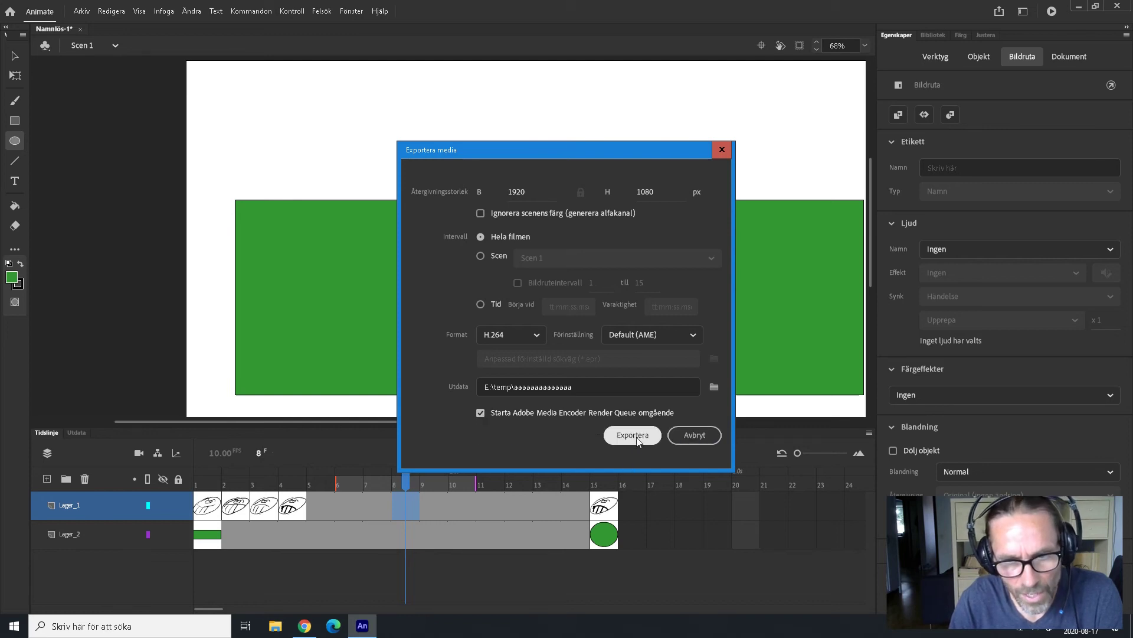
{"action": "left_click", "coordinate": [637, 437]}
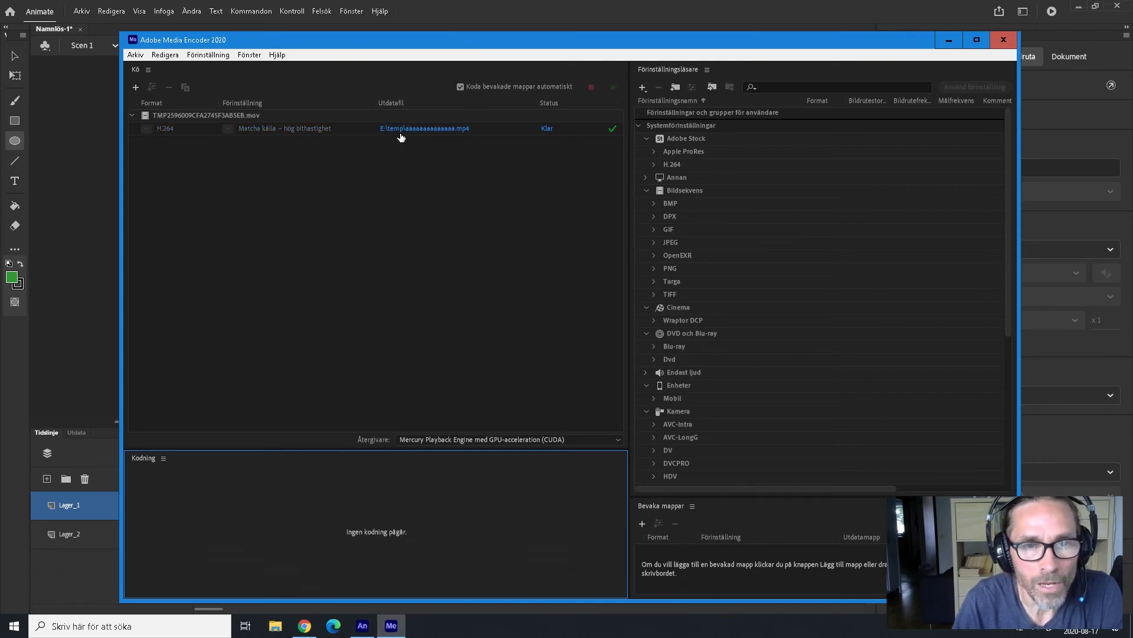
{"action": "left_click", "coordinate": [520, 156]}
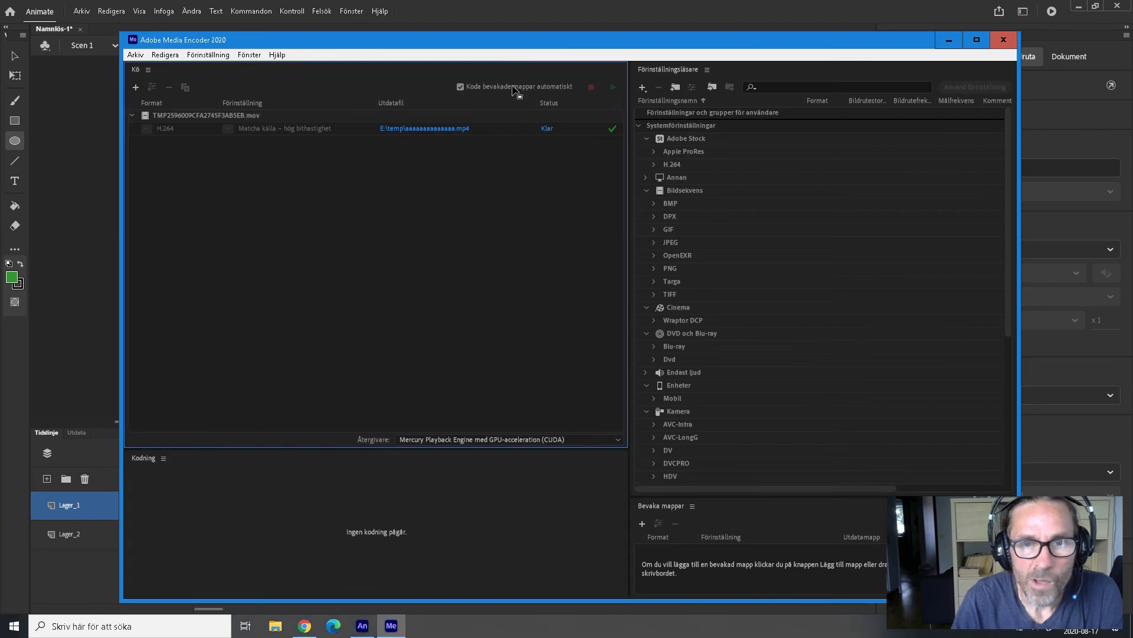
Step: Switch to File Explorer, open the temp folder on drive E: and locate the exported aaaaaaaaaaaaaa.mp4
{"action": "left_click", "coordinate": [285, 628]}
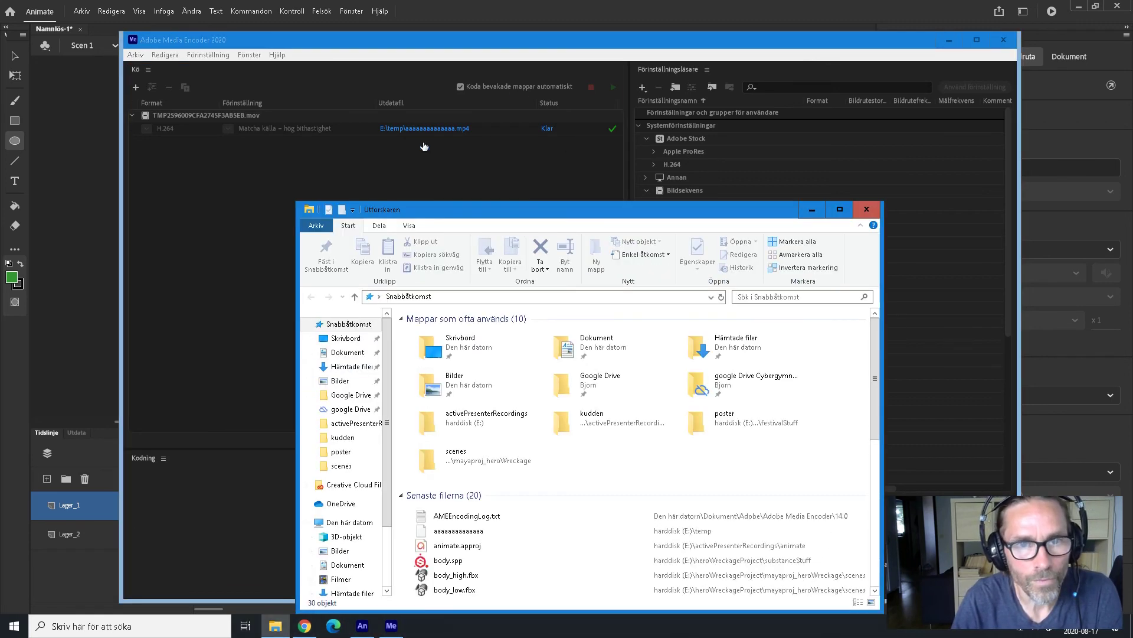
{"action": "scroll", "coordinate": [356, 535], "scroll_direction": "down", "scroll_amount": 2}
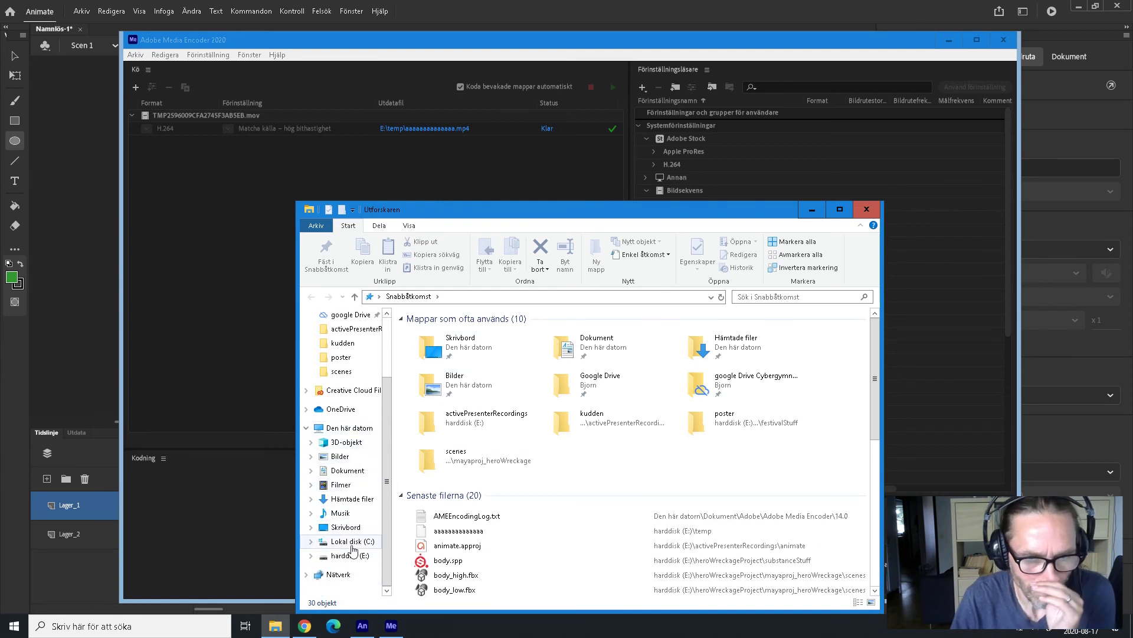
{"action": "left_click", "coordinate": [350, 555]}
{"action": "scroll", "coordinate": [452, 480], "scroll_direction": "down", "scroll_amount": 2}
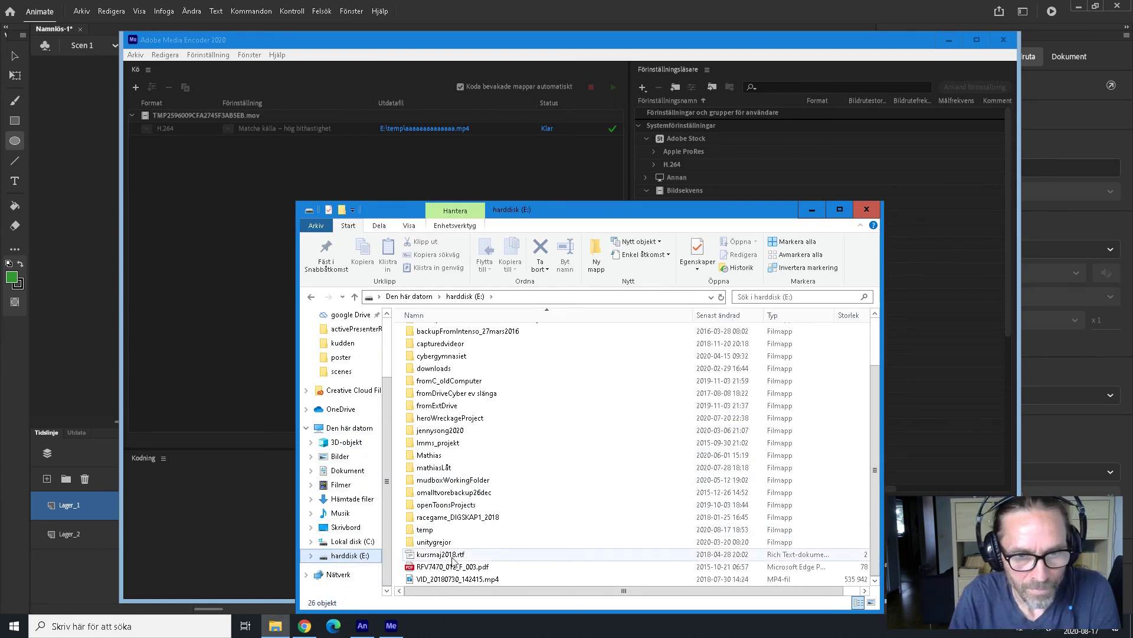
{"action": "double_click", "coordinate": [426, 529]}
{"action": "scroll", "coordinate": [544, 398], "scroll_direction": "down", "scroll_amount": 7}
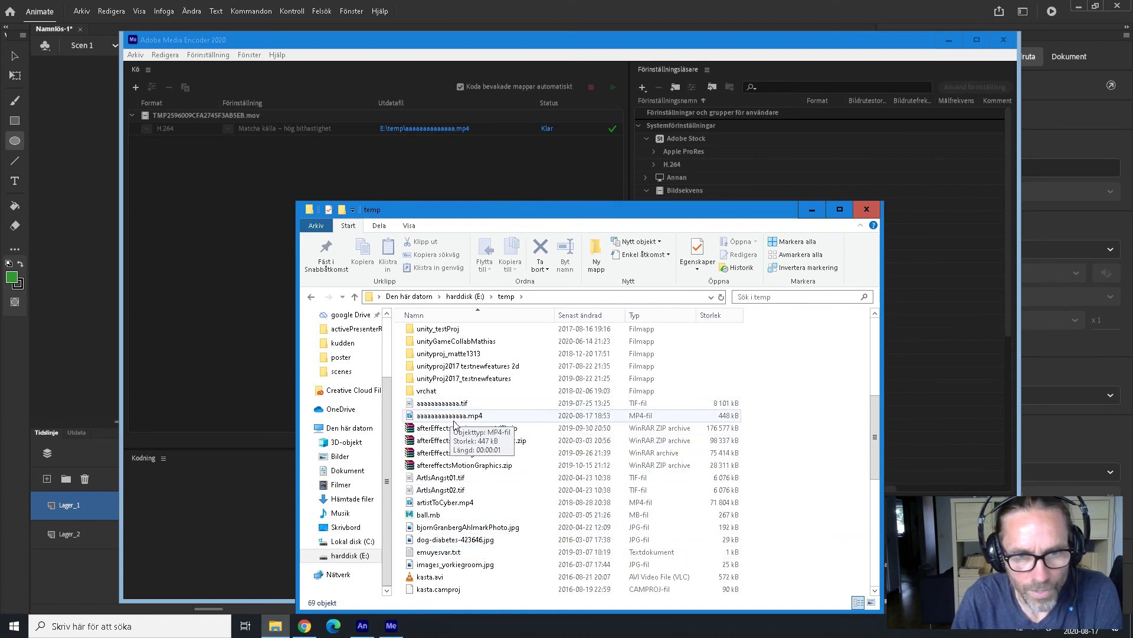
Step: Play the exported aaaaaaaaaaaaaa.mp4 to check the animation and close the video player
{"action": "left_click", "coordinate": [458, 416]}
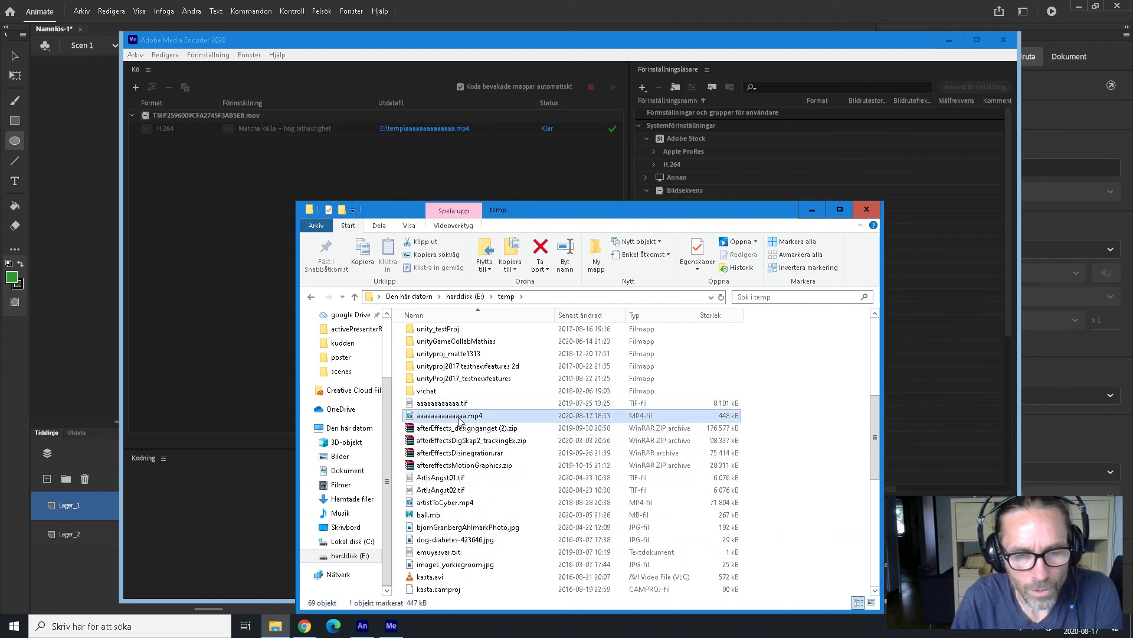
{"action": "double_click", "coordinate": [458, 417]}
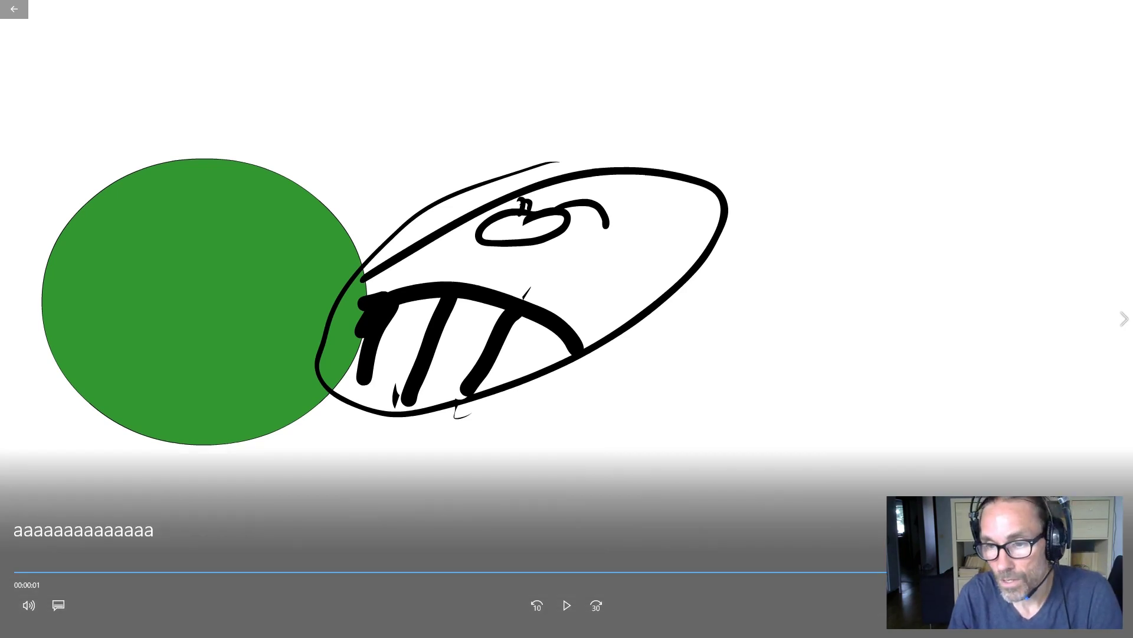
{"action": "key", "text": "Escape"}
{"action": "left_click", "coordinate": [1120, 9]}
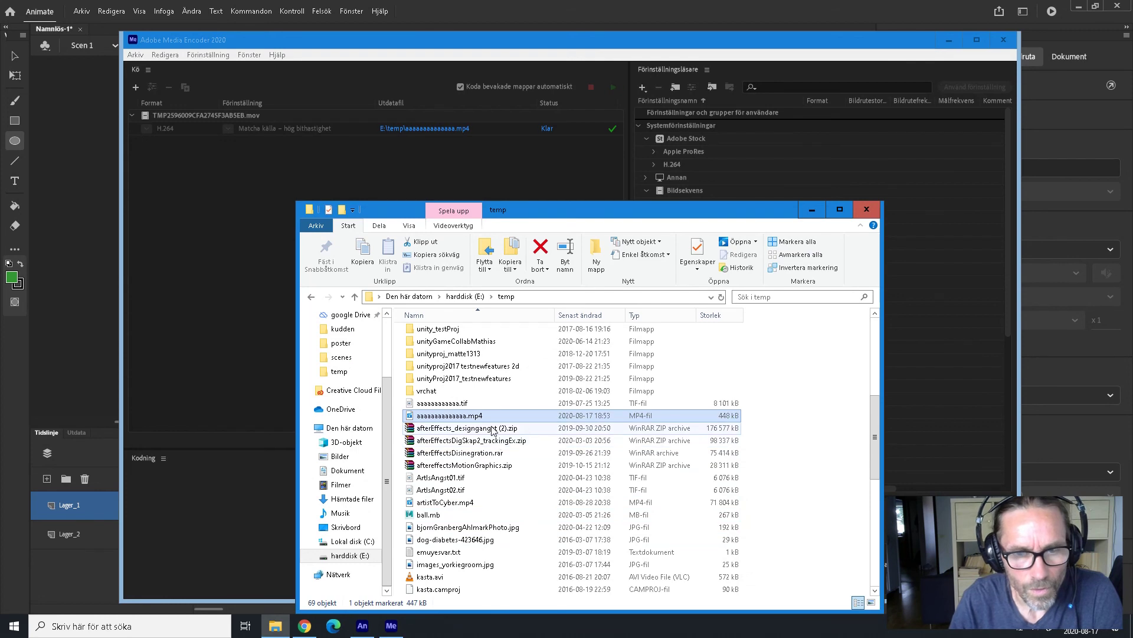
Step: Switch back to Media Encoder and open the video settings in the H.264 queue item's export settings
{"action": "left_click", "coordinate": [224, 208]}
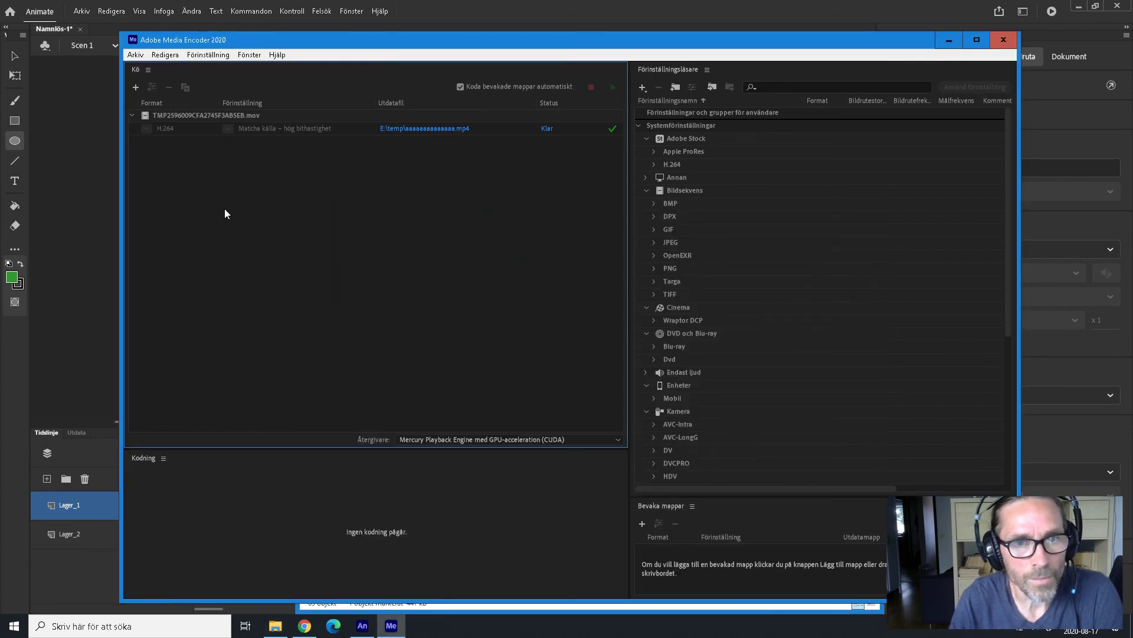
{"action": "right_click", "coordinate": [297, 129]}
{"action": "left_click", "coordinate": [347, 185]}
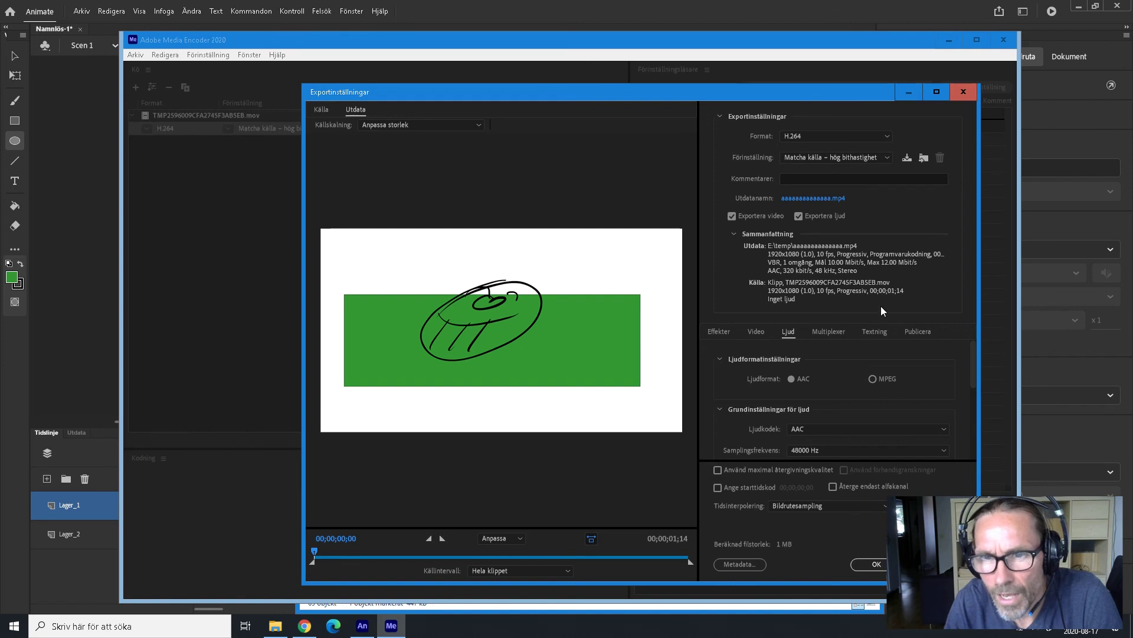
{"action": "left_click", "coordinate": [759, 329]}
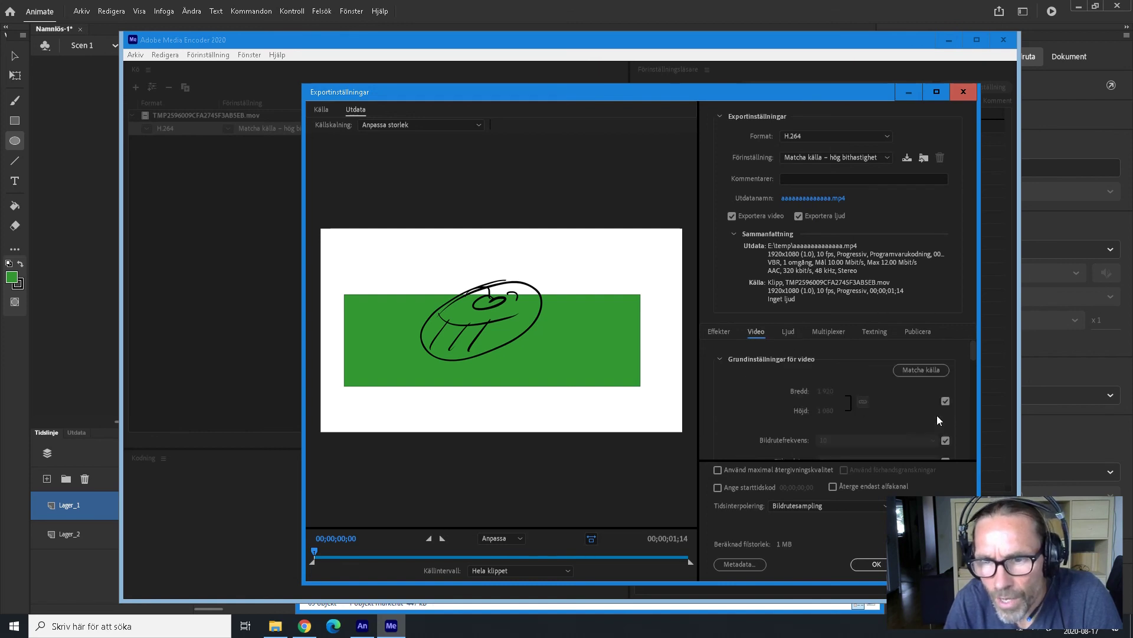
Step: Unlink the output frame rate from the source, look through the available frame rates and close the export settings
{"action": "left_click_drag", "start_coordinate": [975, 352], "coordinate": [975, 357]}
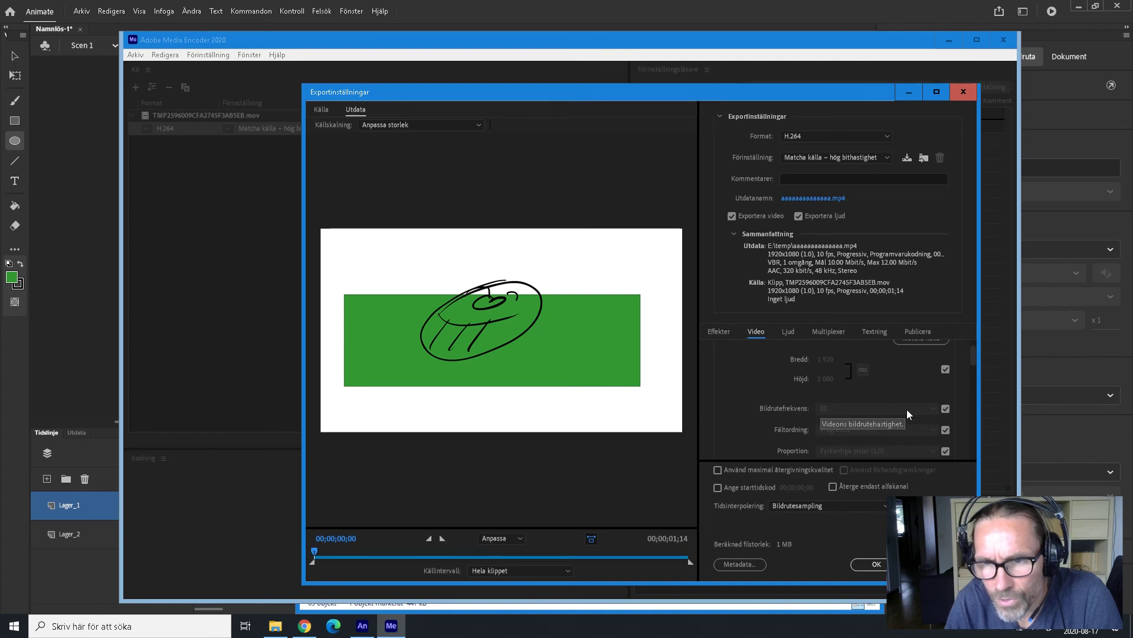
{"action": "left_click", "coordinate": [945, 409]}
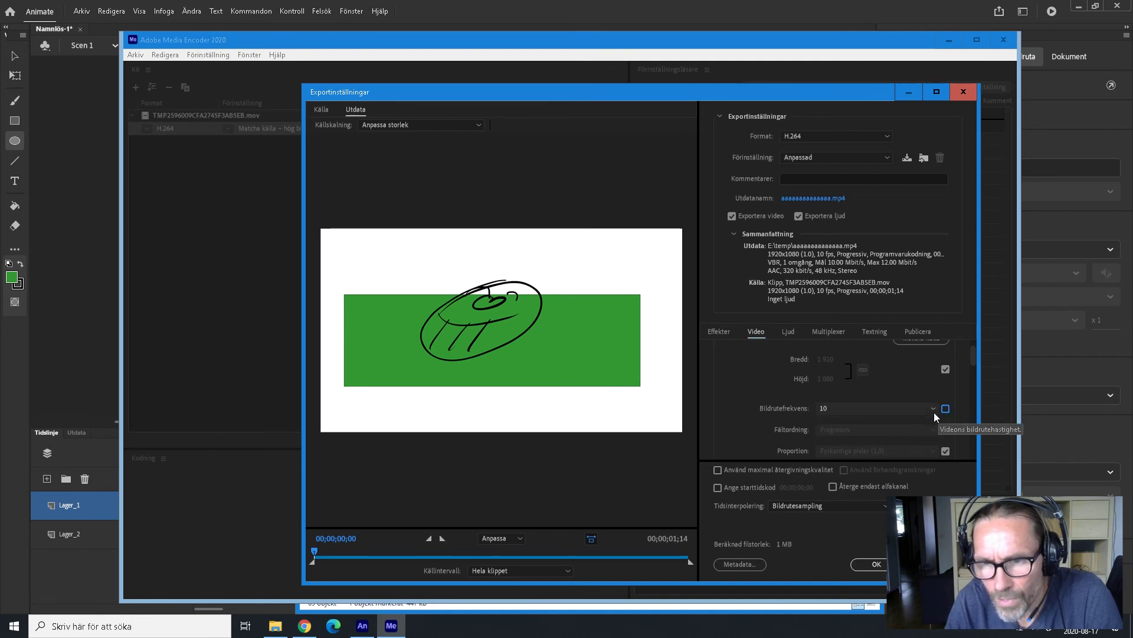
{"action": "left_click", "coordinate": [834, 408]}
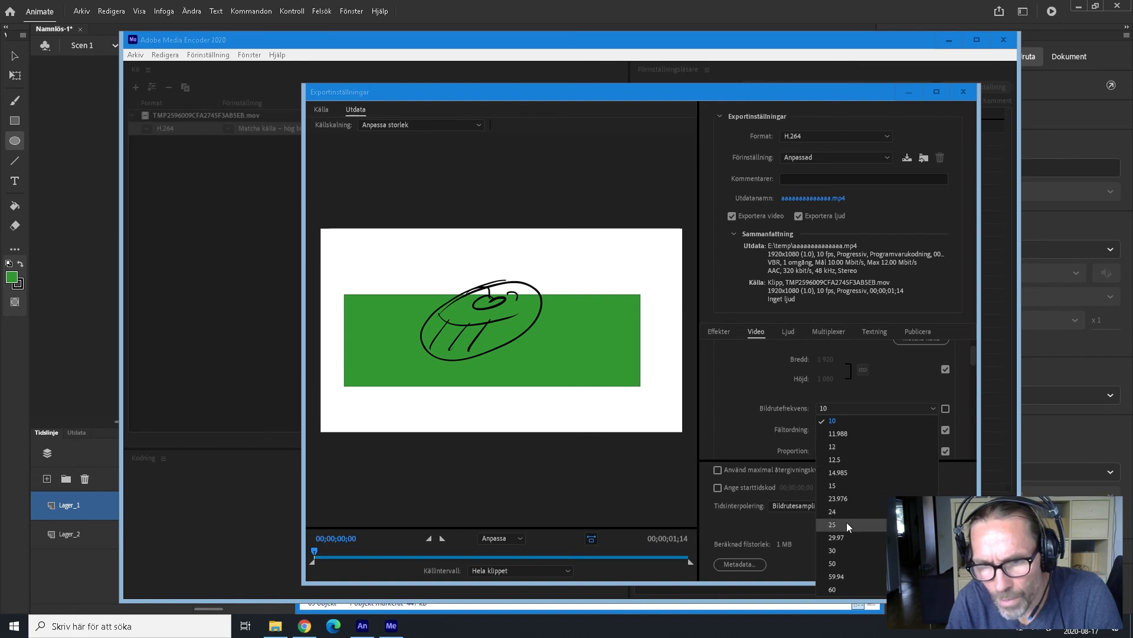
{"action": "left_click", "coordinate": [898, 390]}
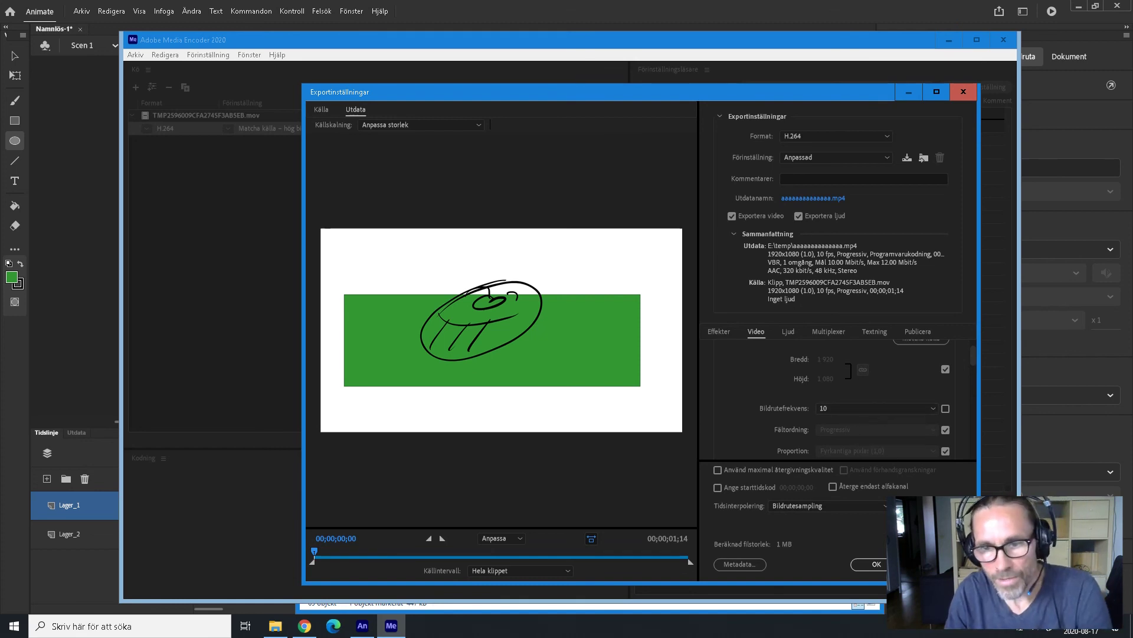
{"action": "left_click", "coordinate": [873, 564]}
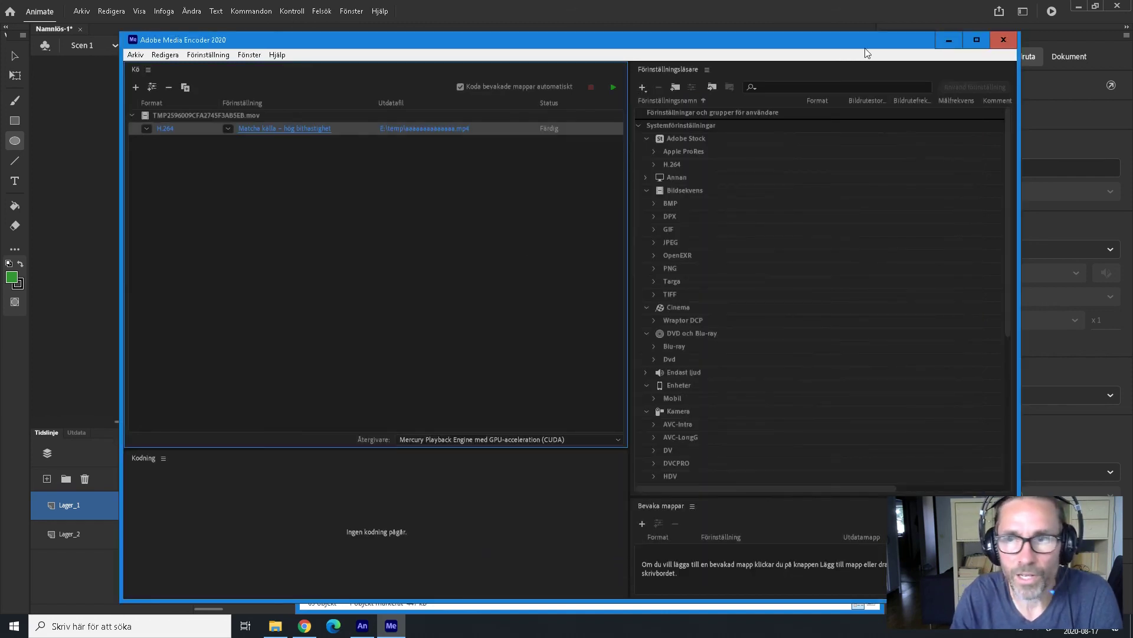
Step: Close Media Encoder and minimize the File Explorer window to return to Animate
{"action": "left_click", "coordinate": [1004, 40]}
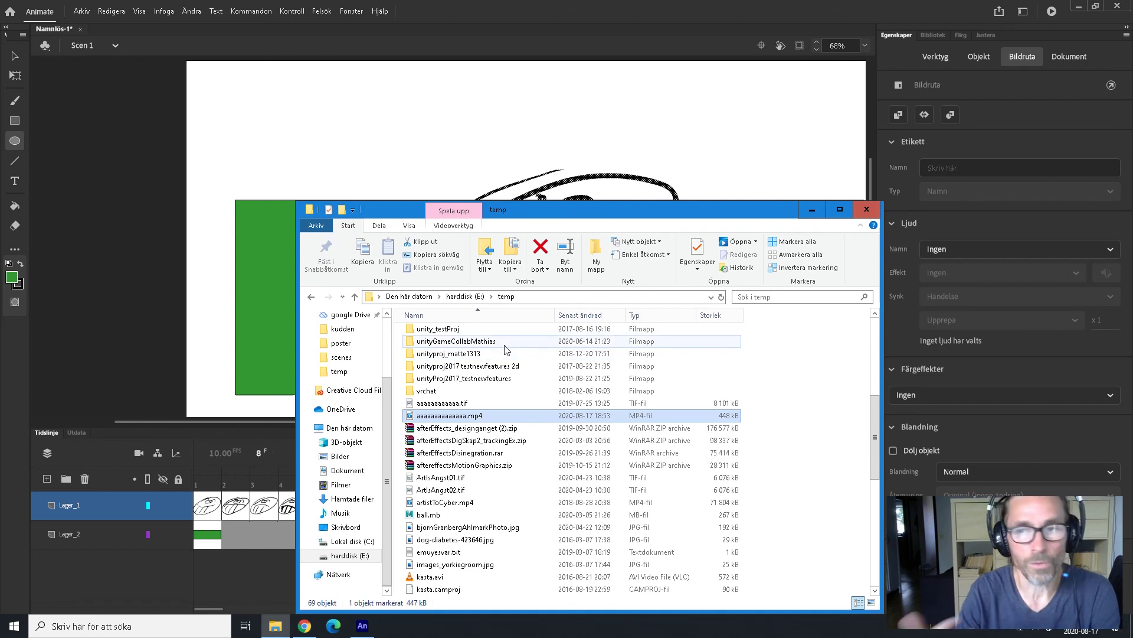
{"action": "left_click", "coordinate": [813, 209]}
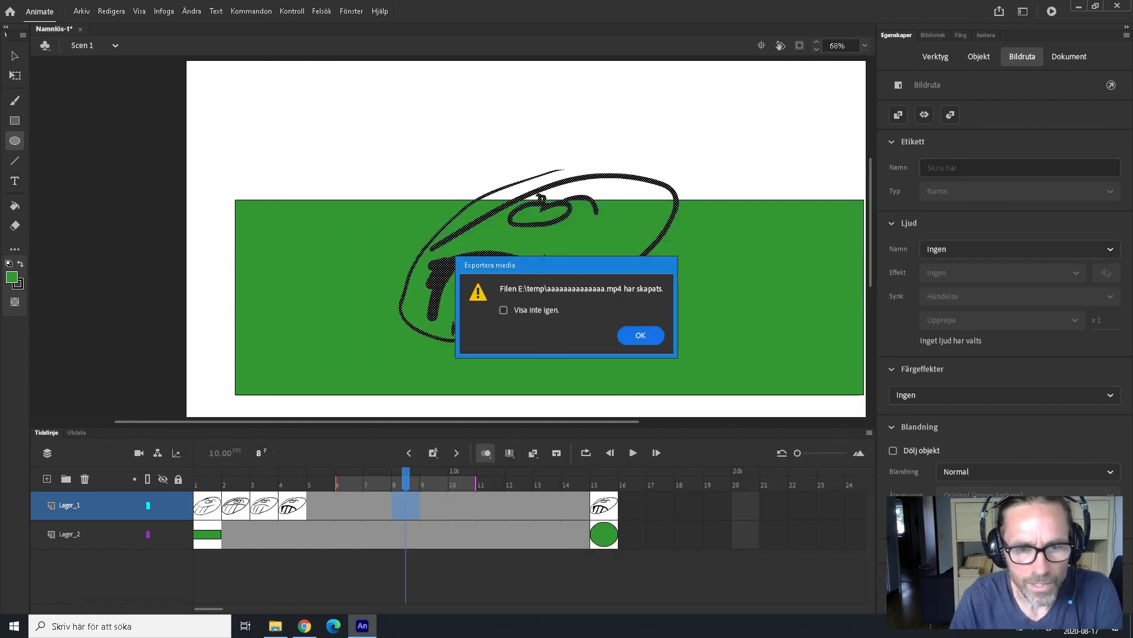
{"action": "mouse_move", "coordinate": [304, 629]}
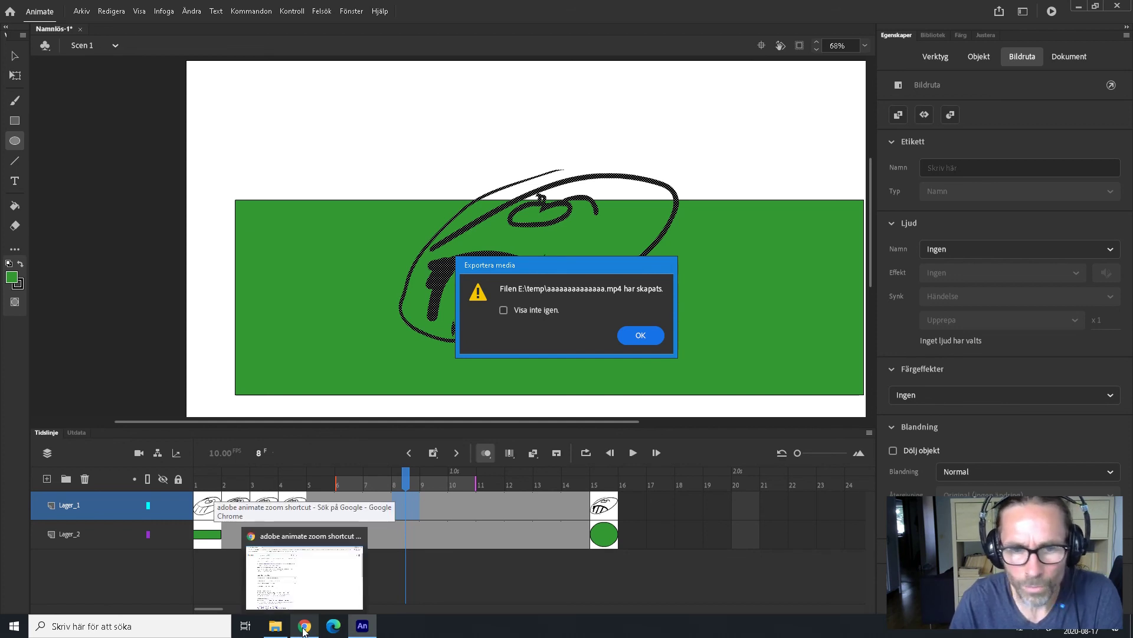